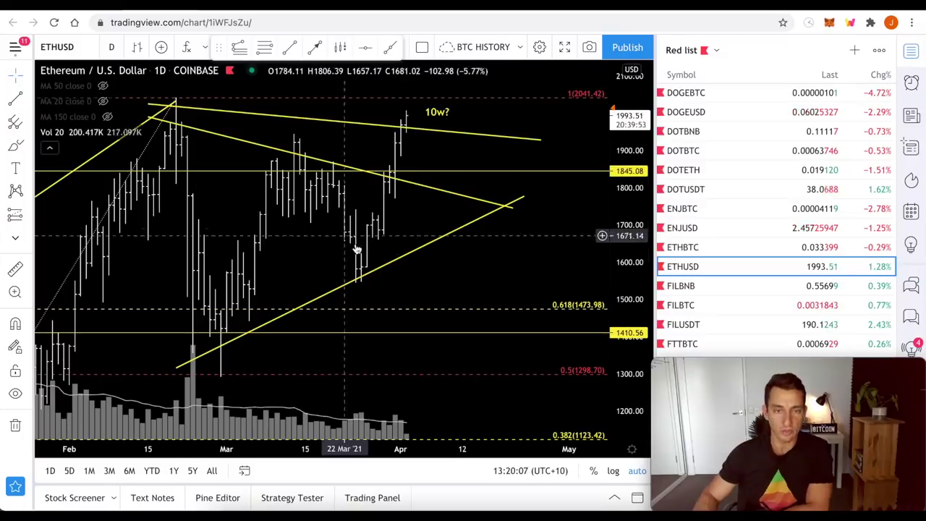
Step: Collapse the indicator legend on the daily ETHUSD chart and show the price history back to mid-2019
{"action": "scroll", "coordinate": [377, 246], "scroll_direction": "down", "scroll_amount": 5}
{"action": "scroll", "coordinate": [377, 247], "scroll_direction": "up", "scroll_amount": 5}
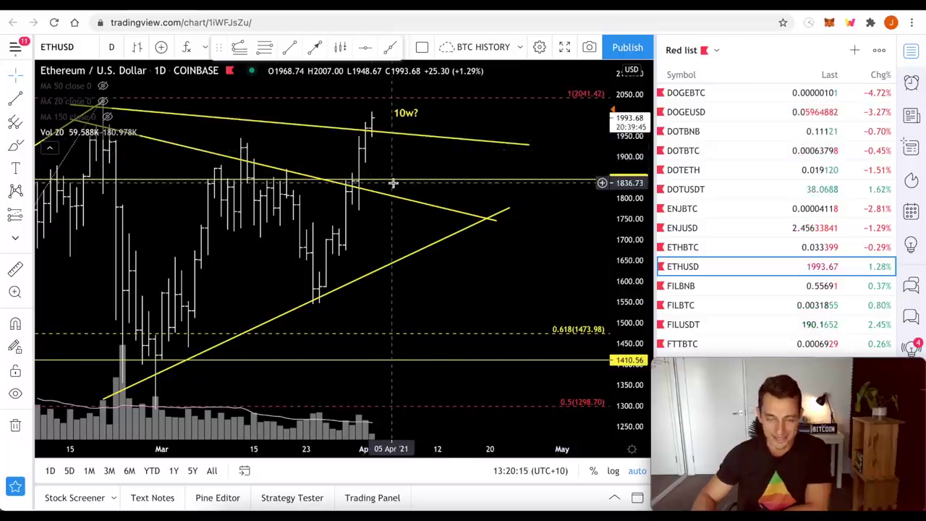
{"action": "scroll", "coordinate": [321, 175], "scroll_direction": "down", "scroll_amount": 4}
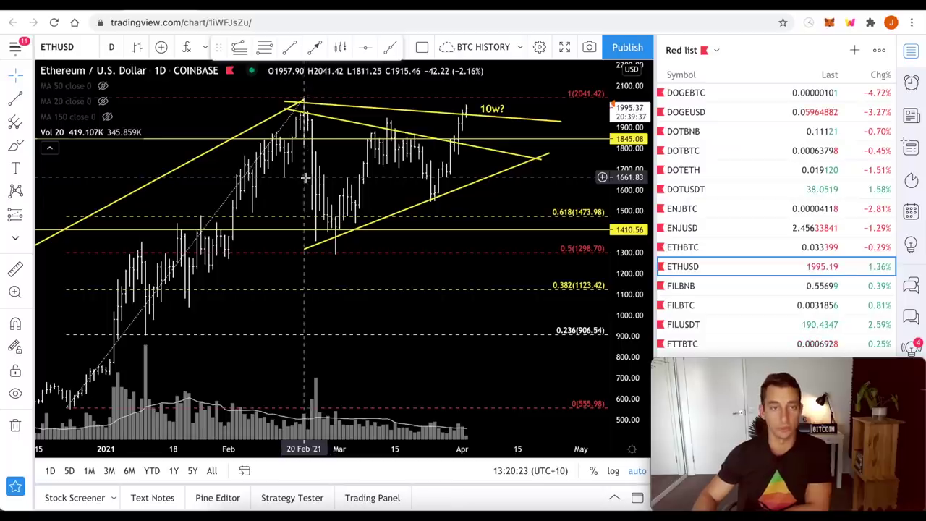
{"action": "scroll", "coordinate": [341, 213], "scroll_direction": "down", "scroll_amount": 3}
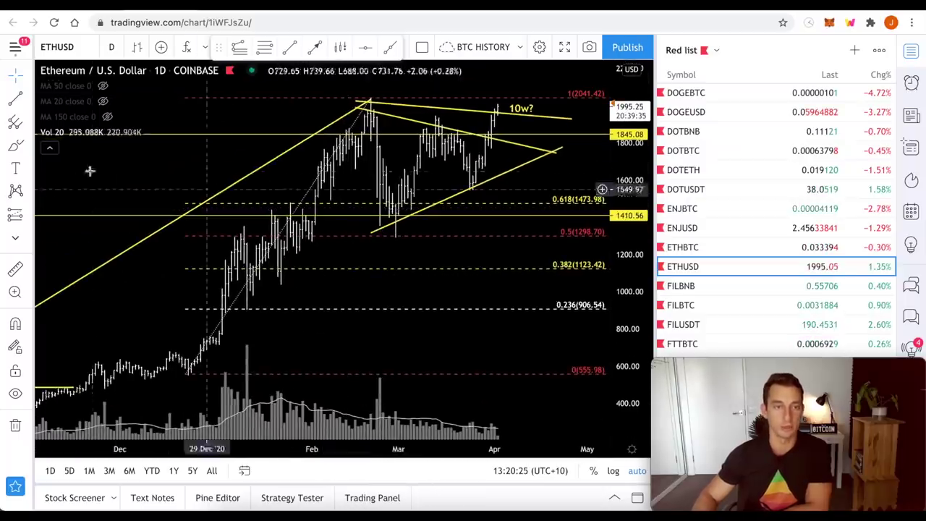
{"action": "left_click", "coordinate": [49, 148]}
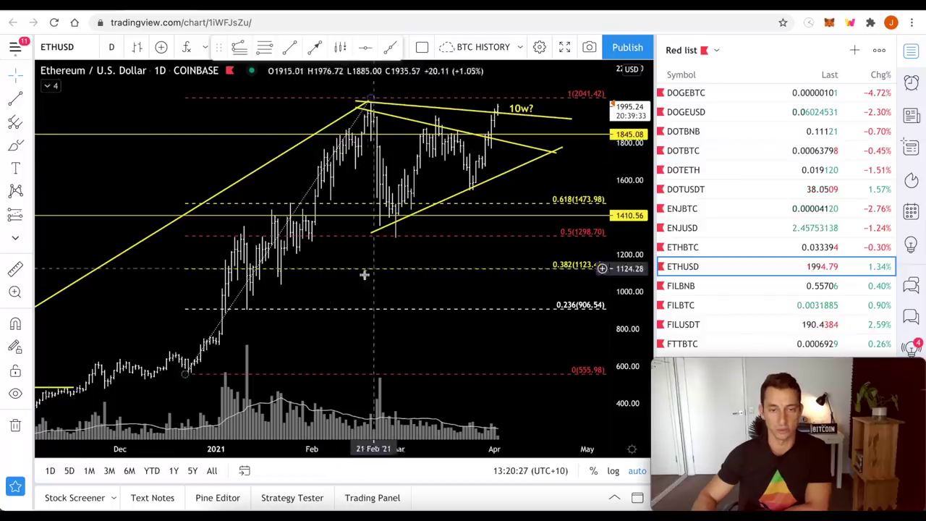
{"action": "scroll", "coordinate": [364, 274], "scroll_direction": "down", "scroll_amount": 6}
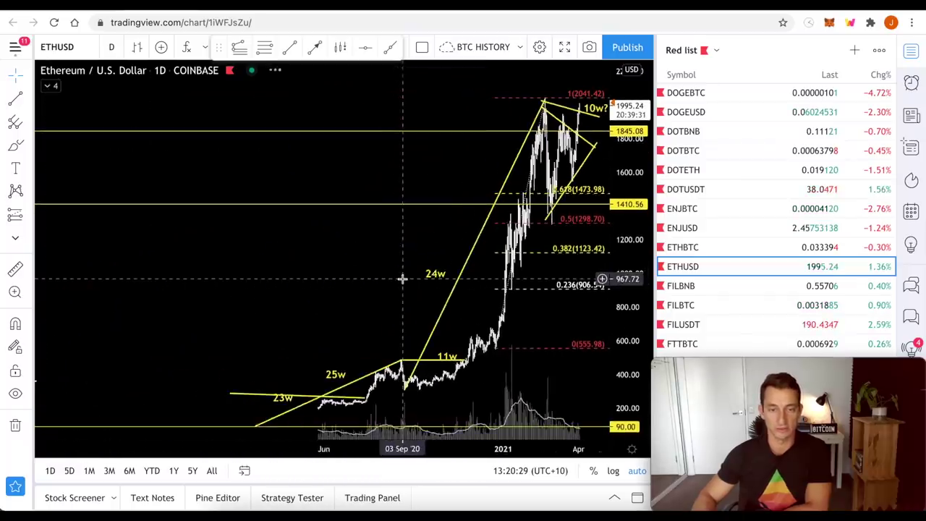
{"action": "scroll", "coordinate": [403, 279], "scroll_direction": "down", "scroll_amount": 6}
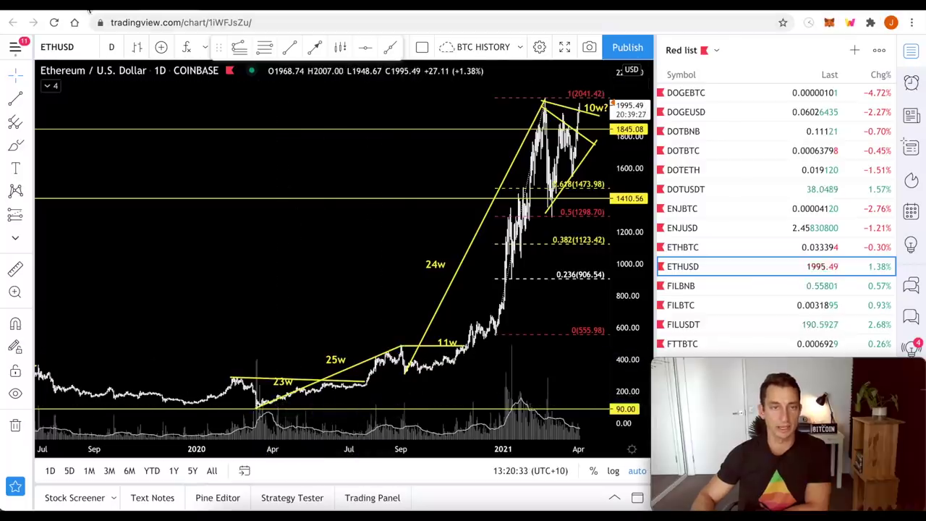
Step: Check the YouTube community post comparing Ethereum's September 2020 price chart with now, and return to the TradingView chart
{"action": "left_click", "coordinate": [88, 6]}
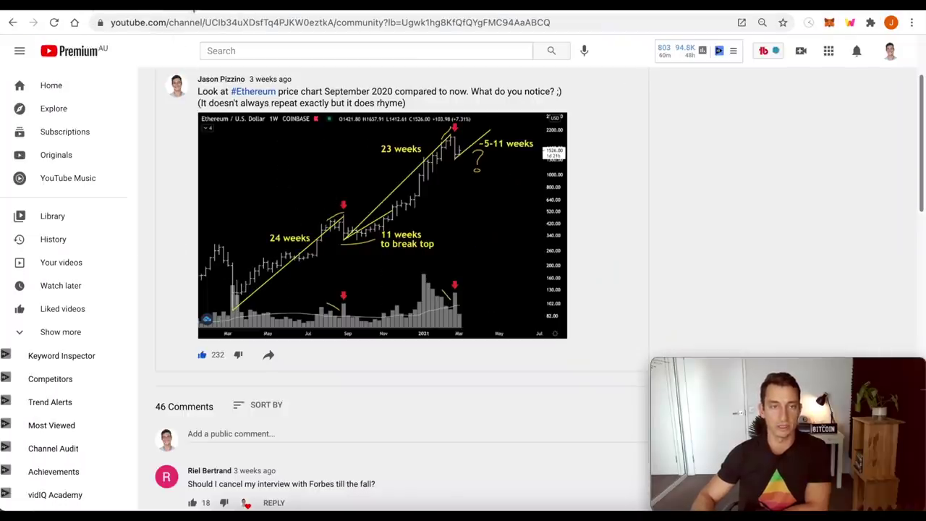
{"action": "left_click", "coordinate": [194, 8]}
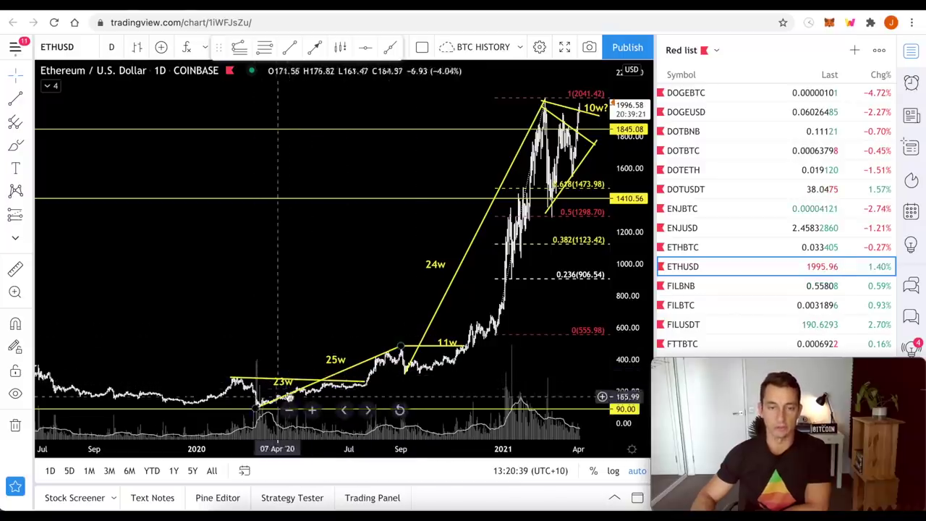
Step: Switch the ETHUSD chart from the daily to the 1W interval
{"action": "scroll", "coordinate": [277, 383], "scroll_direction": "up", "scroll_amount": 3}
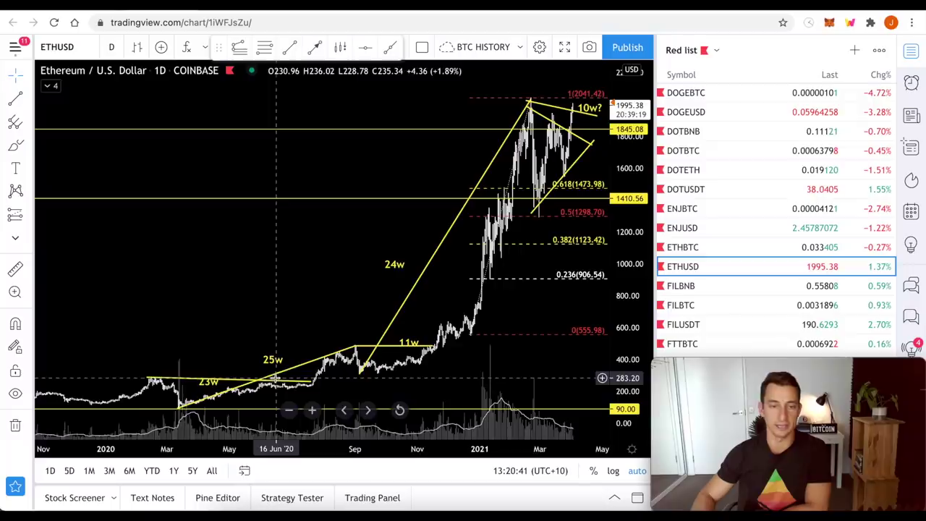
{"action": "left_click_drag", "start_coordinate": [311, 290], "coordinate": [444, 289]}
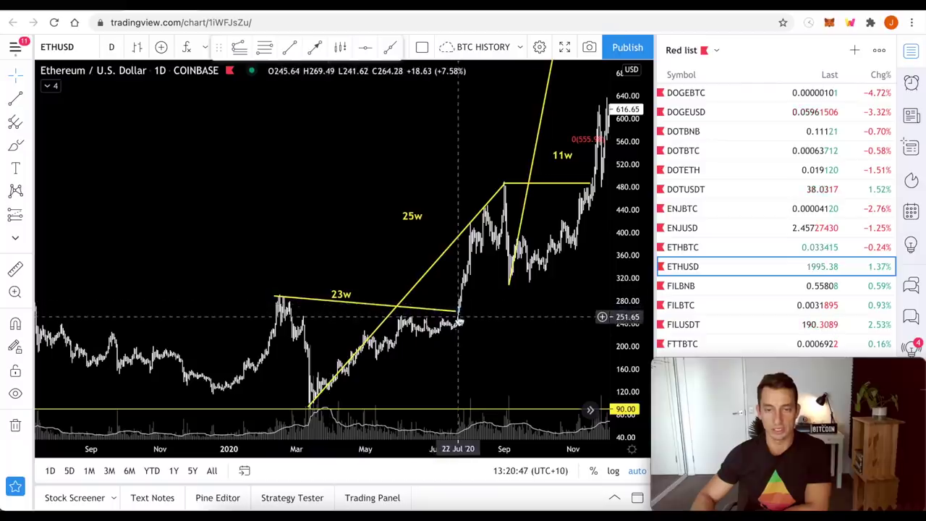
{"action": "type", "text": "1"}
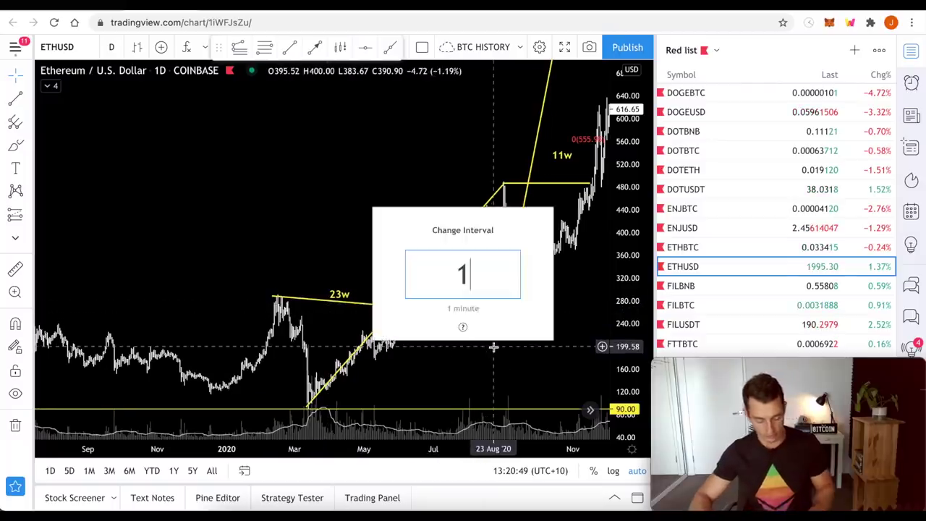
{"action": "type", "text": "W"}
{"action": "key", "text": "Return"}
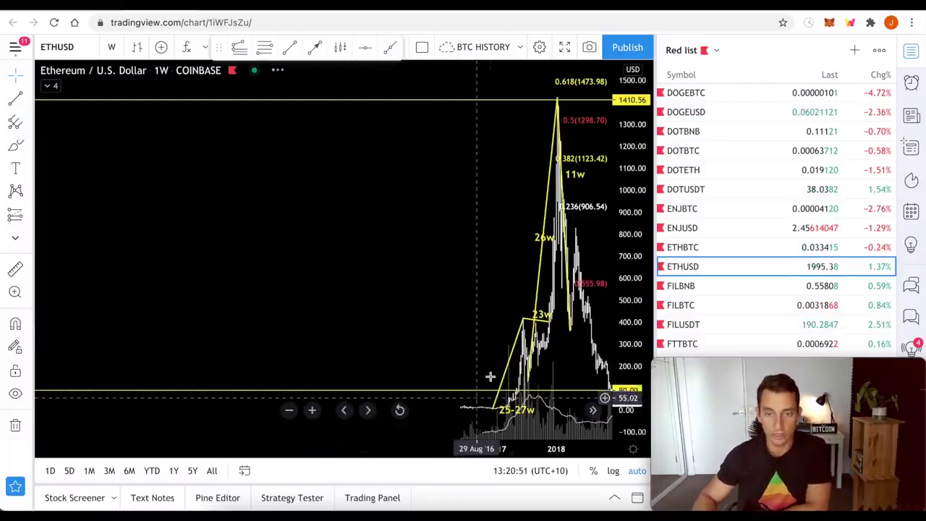
Step: Focus the weekly chart on the 2017–2018 price cycle and display its price axis on a logarithmic scale
{"action": "scroll", "coordinate": [499, 374], "scroll_direction": "up", "scroll_amount": 6}
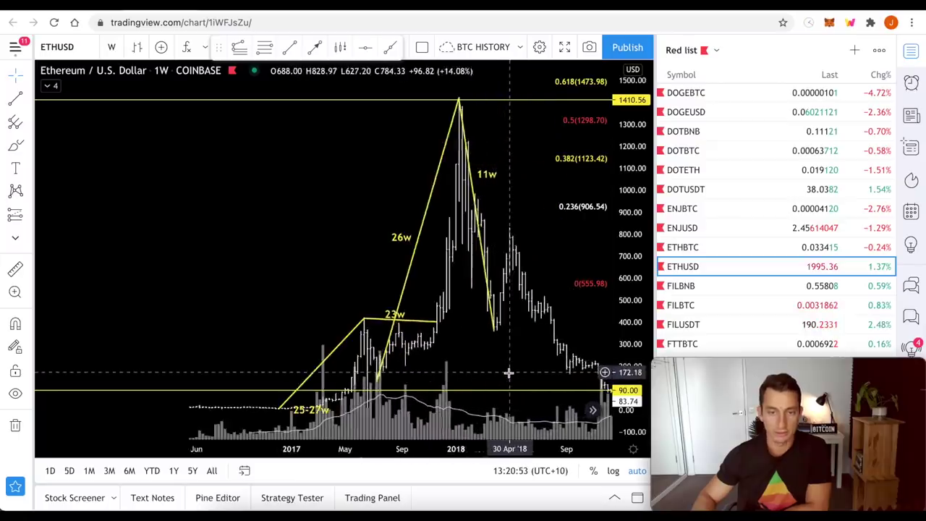
{"action": "scroll", "coordinate": [509, 373], "scroll_direction": "up", "scroll_amount": 5}
{"action": "left_click_drag", "start_coordinate": [267, 279], "coordinate": [519, 284]}
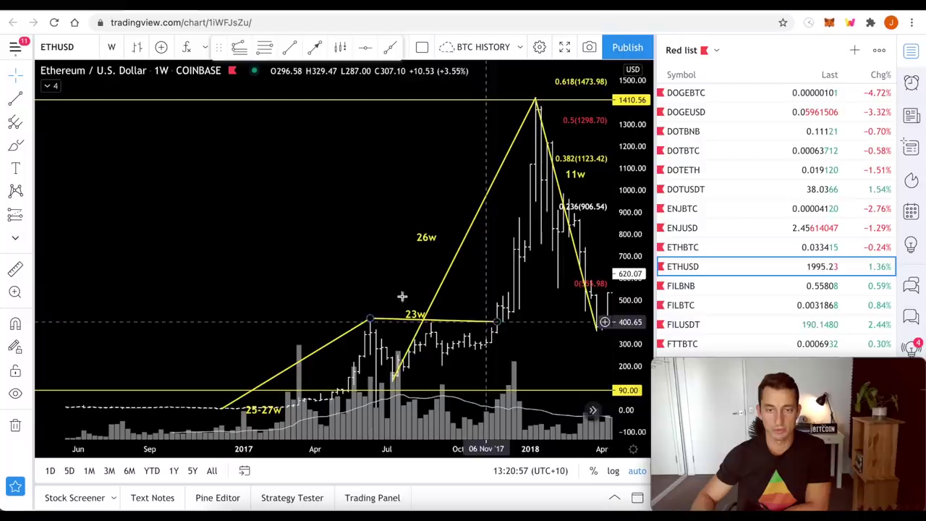
{"action": "left_click_drag", "start_coordinate": [302, 258], "coordinate": [447, 244]}
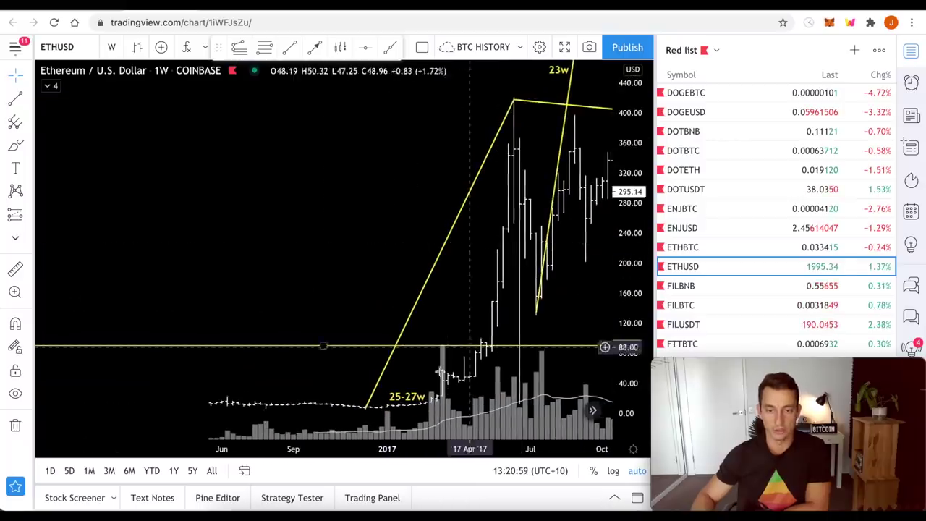
{"action": "left_click_drag", "start_coordinate": [336, 213], "coordinate": [127, 207]}
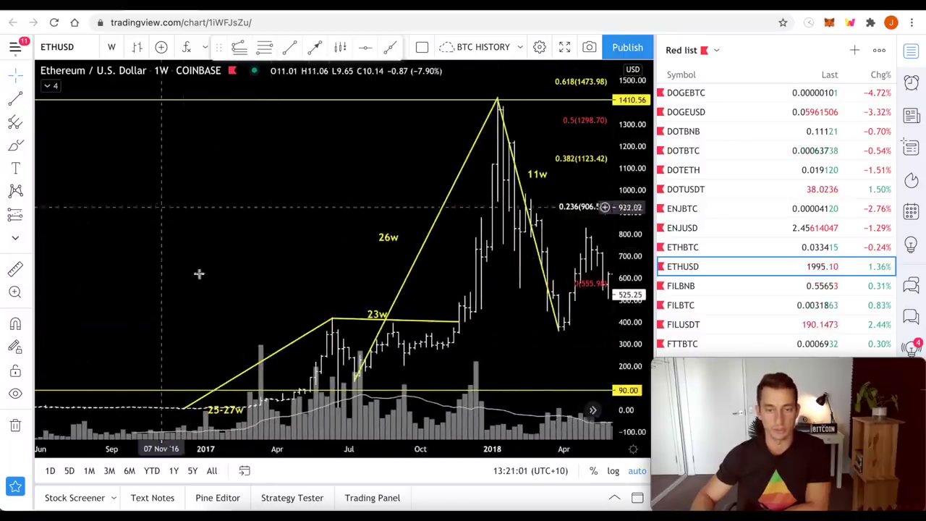
{"action": "left_click", "coordinate": [612, 471]}
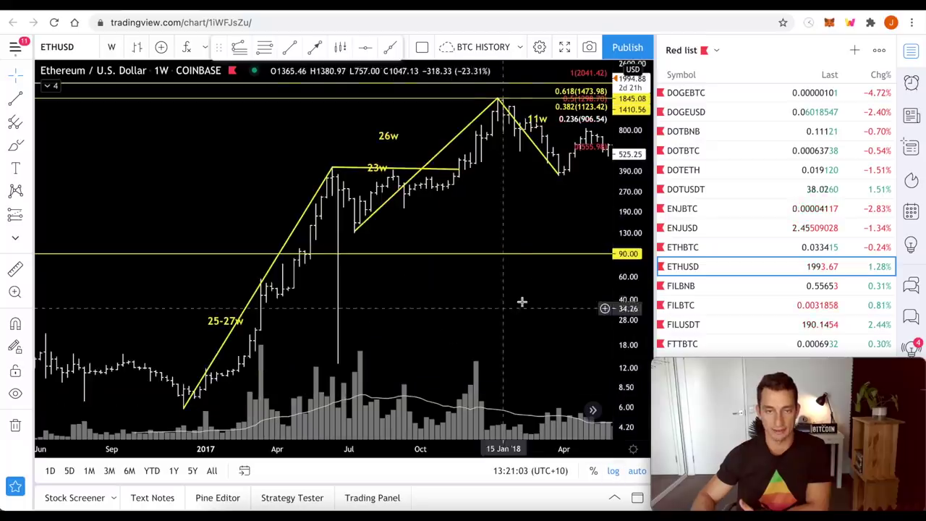
Step: Examine the annotated week counts across the weekly price history from 2017 to 2021
{"action": "scroll", "coordinate": [538, 310], "scroll_direction": "down", "scroll_amount": 5}
{"action": "left_click_drag", "start_coordinate": [482, 300], "coordinate": [187, 278]}
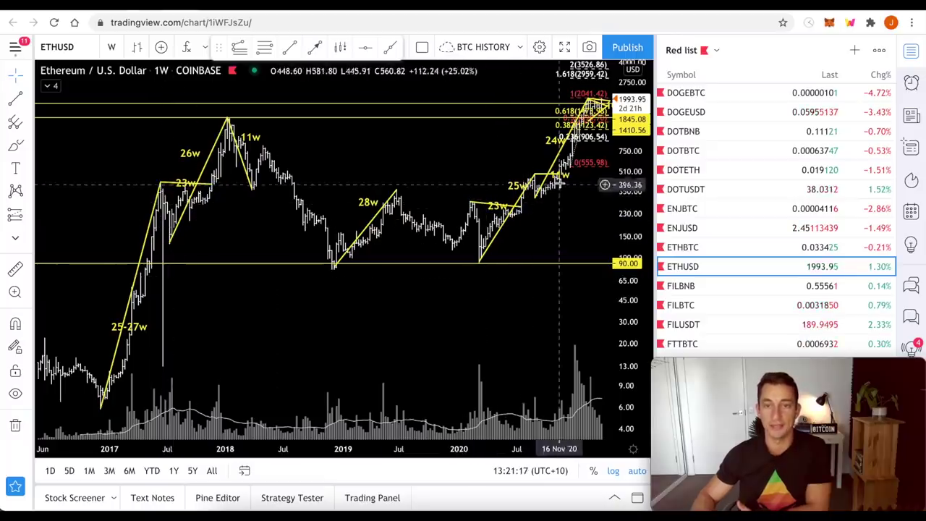
{"action": "scroll", "coordinate": [542, 227], "scroll_direction": "right", "scroll_amount": 2}
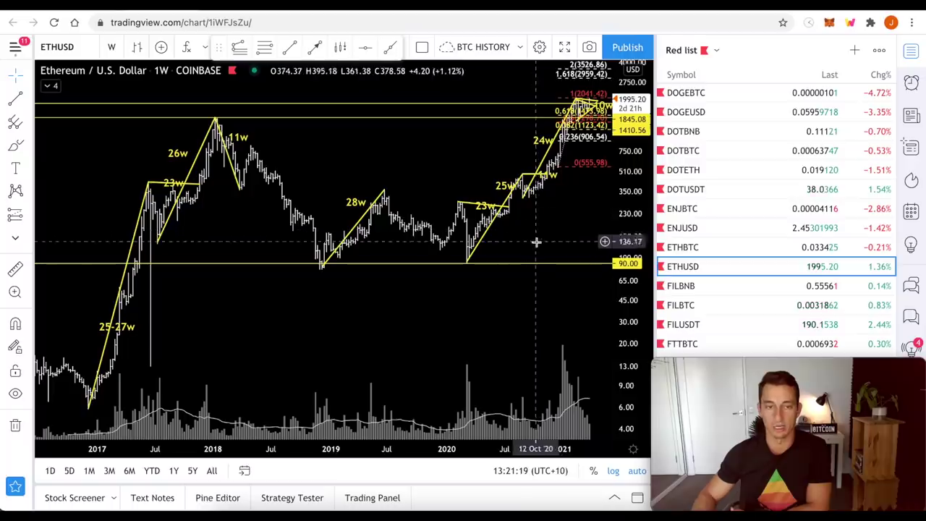
{"action": "left_click", "coordinate": [521, 230]}
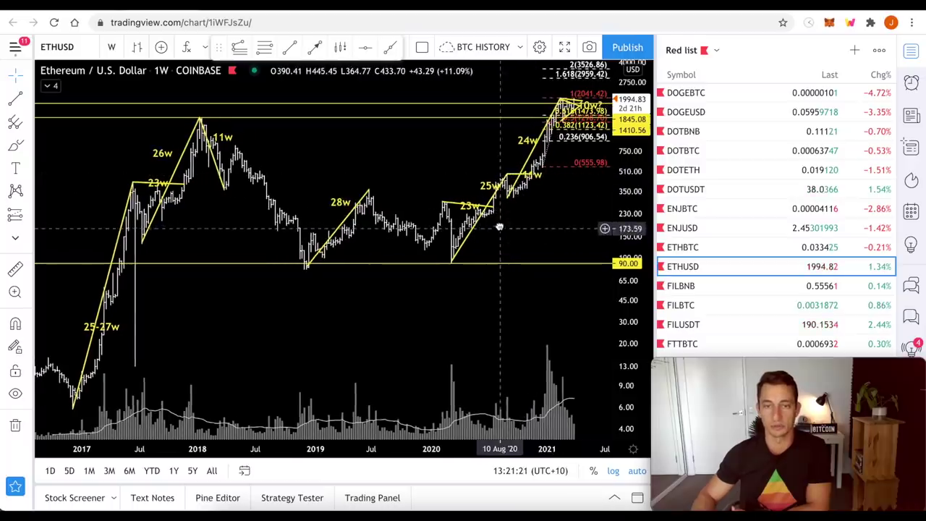
{"action": "scroll", "coordinate": [511, 246], "scroll_direction": "right", "scroll_amount": 2}
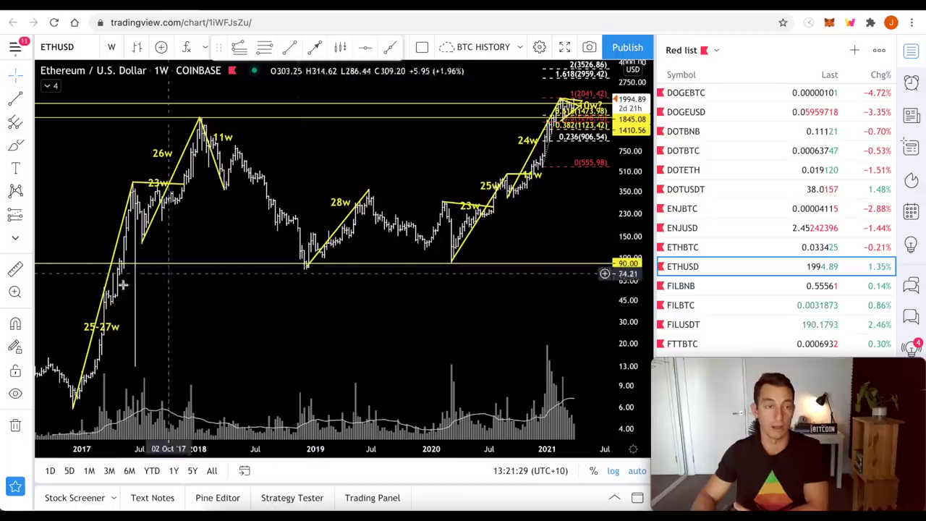
Step: Draw a Fib Time Zone from the 5 December 2016 low to the 12 June 2017 top
{"action": "left_click", "coordinate": [30, 123]}
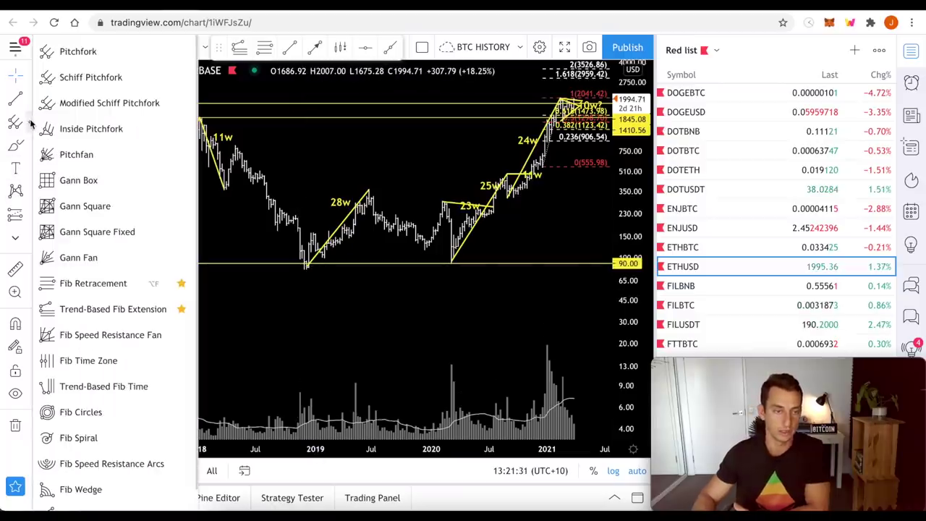
{"action": "left_click", "coordinate": [79, 361]}
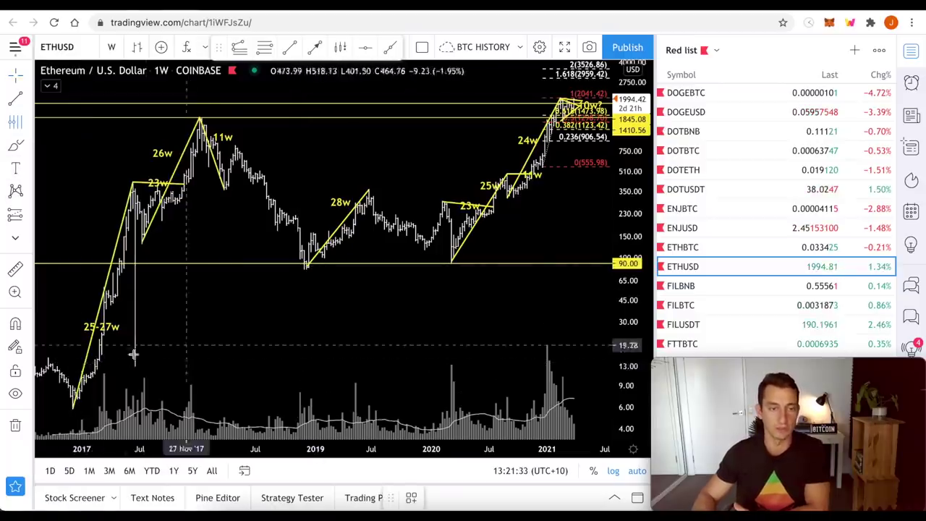
{"action": "left_click", "coordinate": [73, 341]}
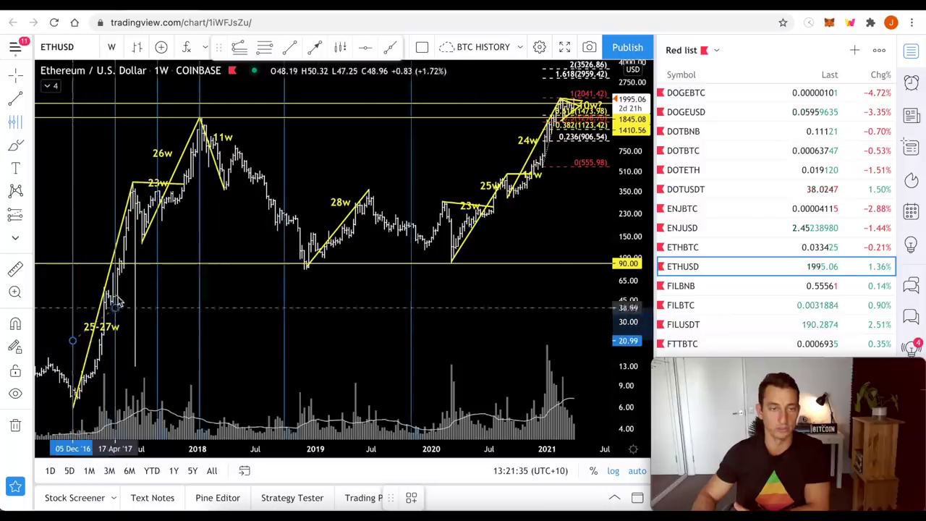
{"action": "left_click", "coordinate": [134, 258]}
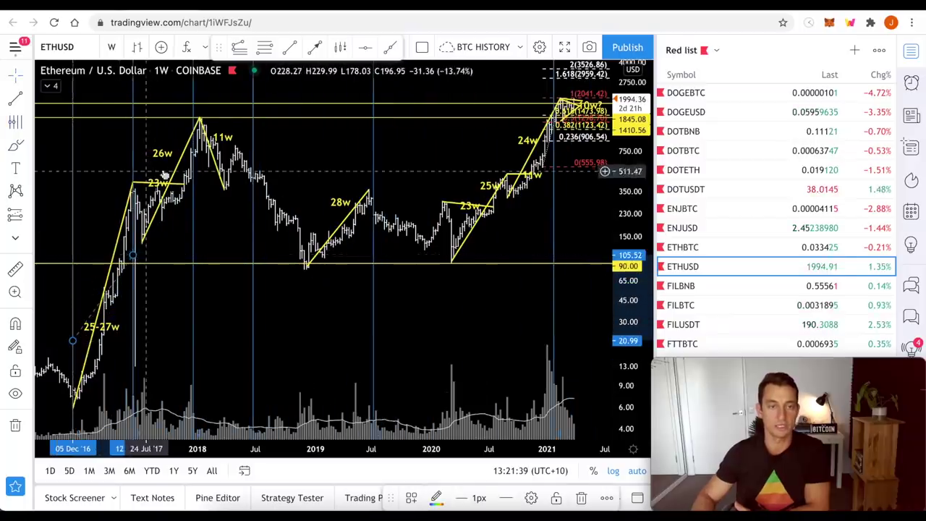
Step: Look through the Fib Time Zone's coordinates and visibility settings, and try setting its fourth level to 25
{"action": "double_click", "coordinate": [375, 320]}
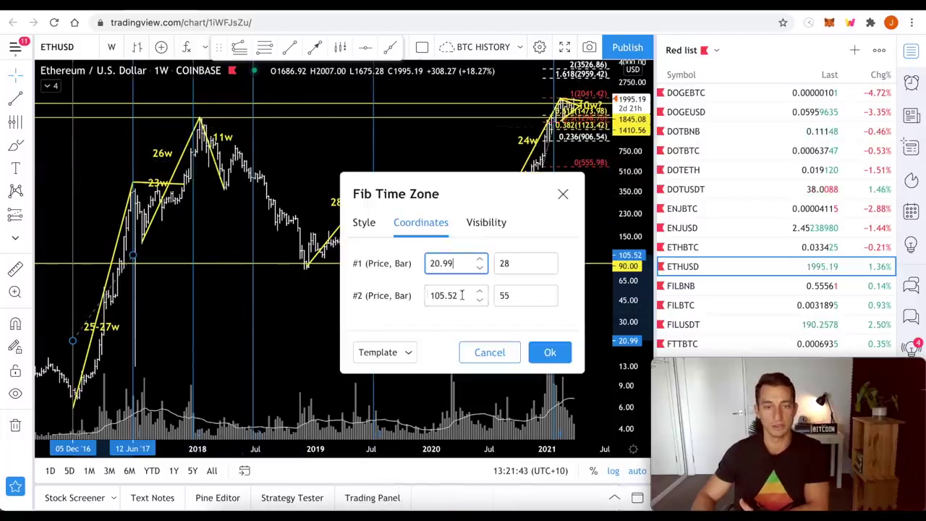
{"action": "left_click", "coordinate": [480, 227]}
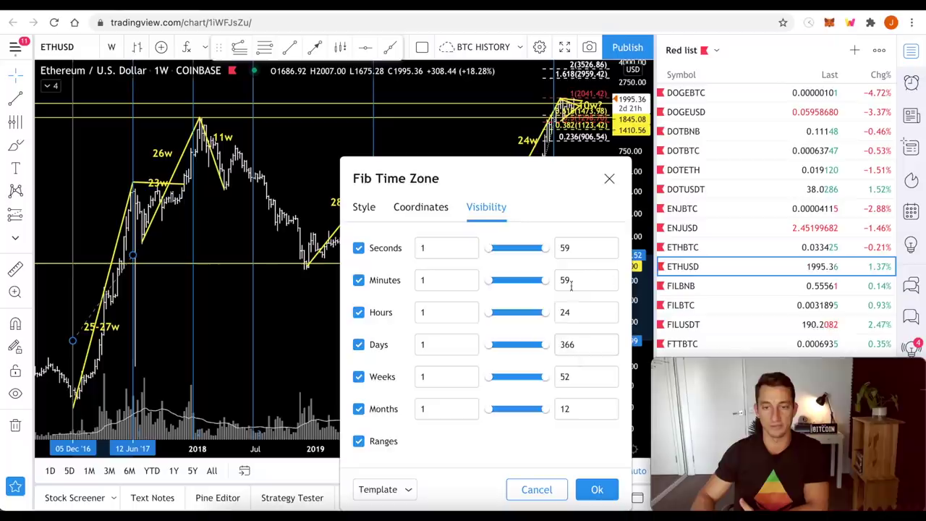
{"action": "left_click", "coordinate": [426, 210]}
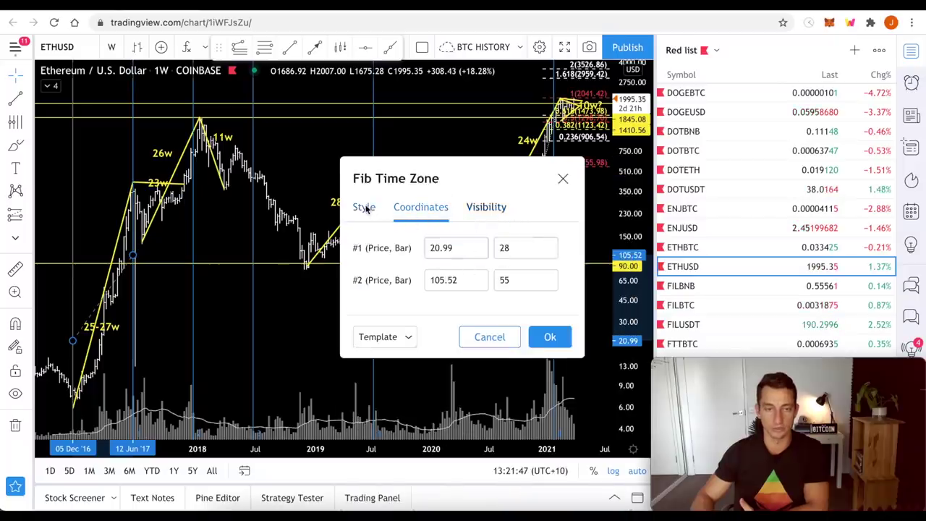
{"action": "left_click", "coordinate": [365, 207]}
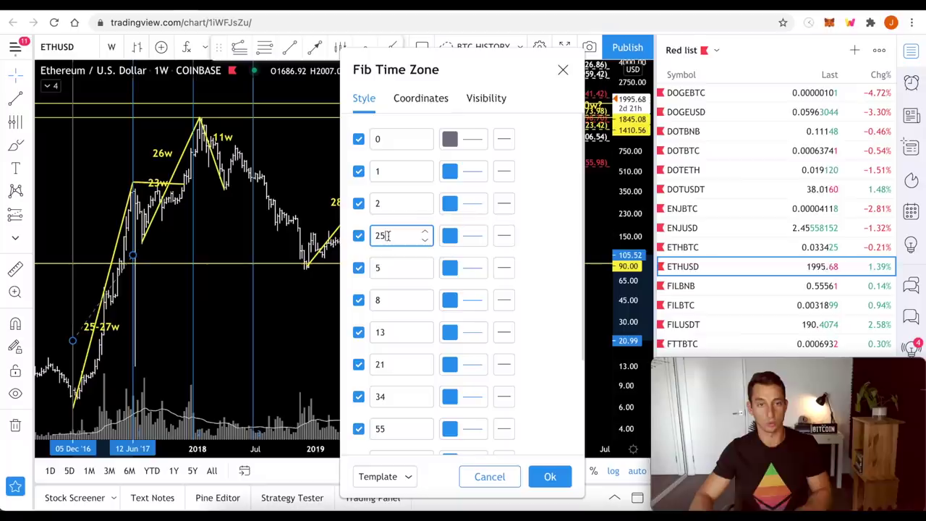
{"action": "left_click", "coordinate": [398, 266]}
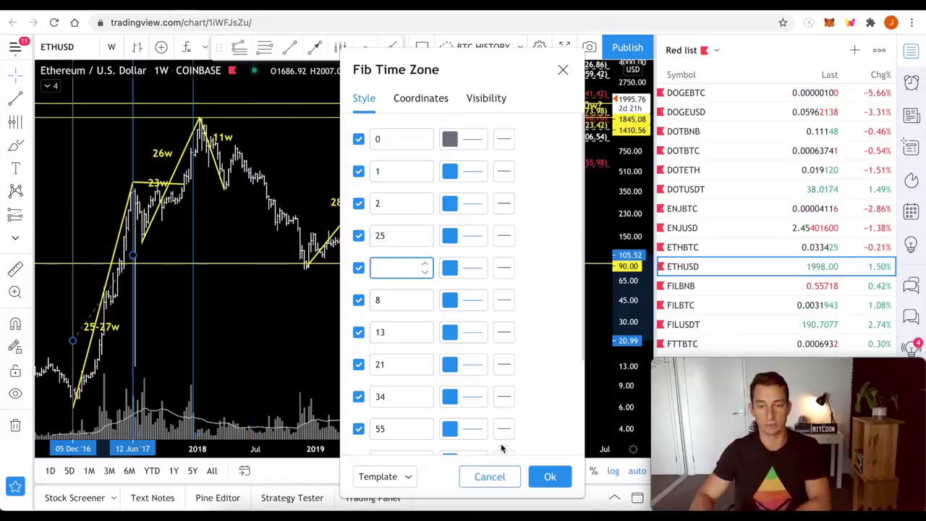
{"action": "type", "text": "5"}
{"action": "left_click", "coordinate": [490, 477]}
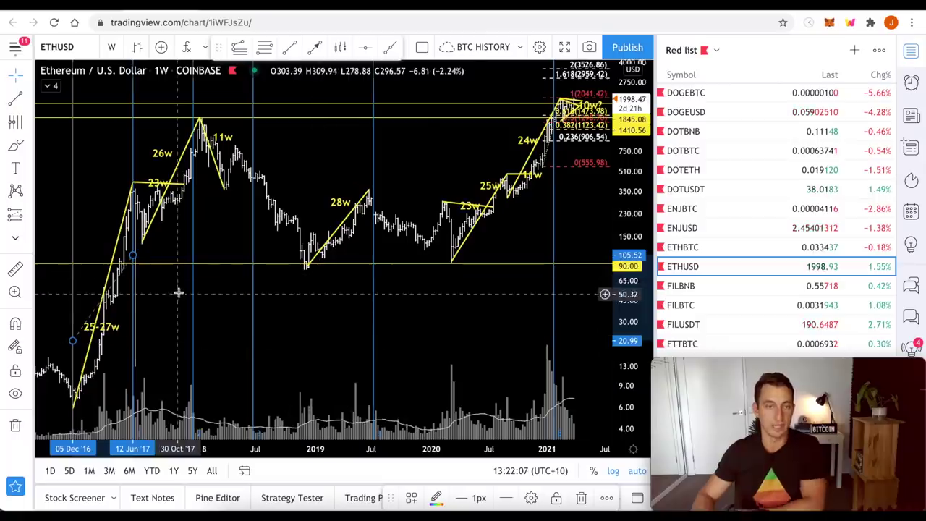
Step: Delete the Fib Time Zone from the weekly chart
{"action": "left_click", "coordinate": [134, 156]}
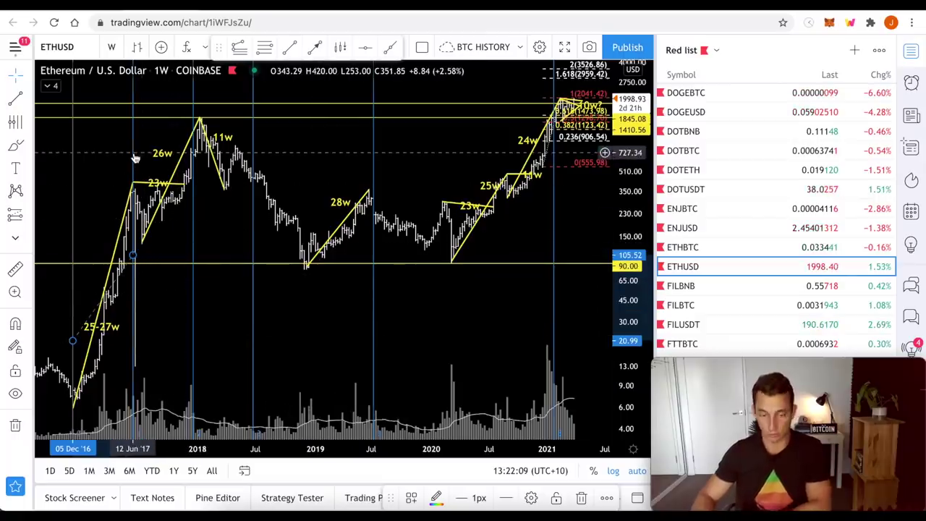
{"action": "key", "text": "Delete"}
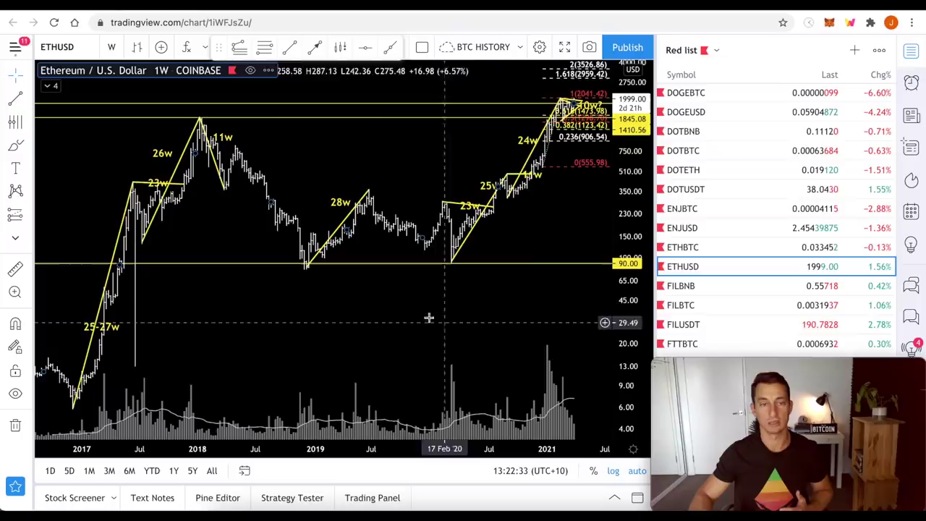
{"action": "left_click_drag", "start_coordinate": [429, 317], "coordinate": [357, 311]}
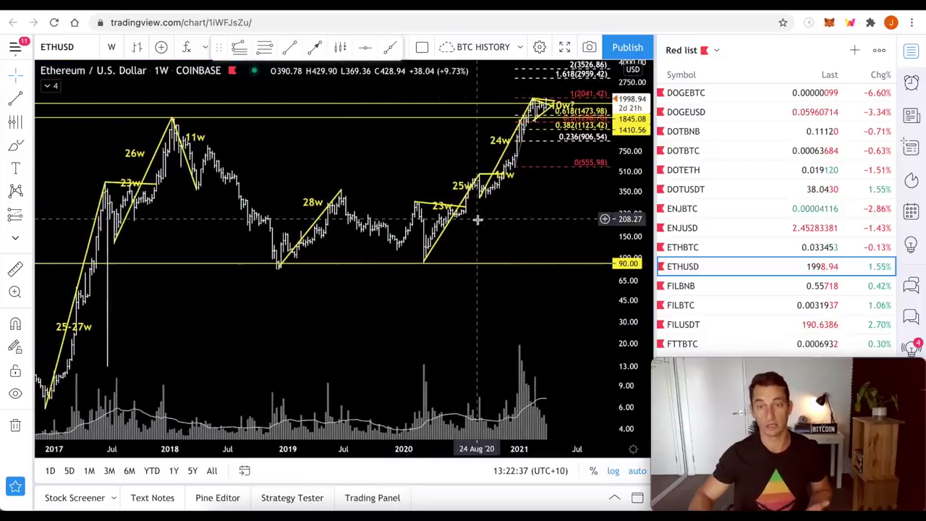
{"action": "scroll", "coordinate": [414, 285], "scroll_direction": "down", "scroll_amount": 3}
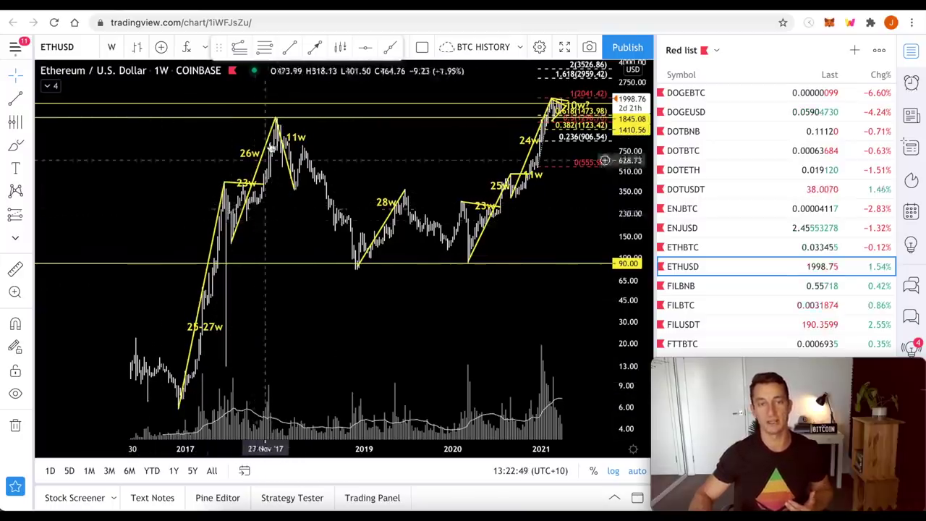
Step: Examine the labelled rally and consolidation week counts on the weekly chart from 2017 through 2020
{"action": "left_click", "coordinate": [423, 320]}
{"action": "left_click_drag", "start_coordinate": [422, 321], "coordinate": [413, 323]}
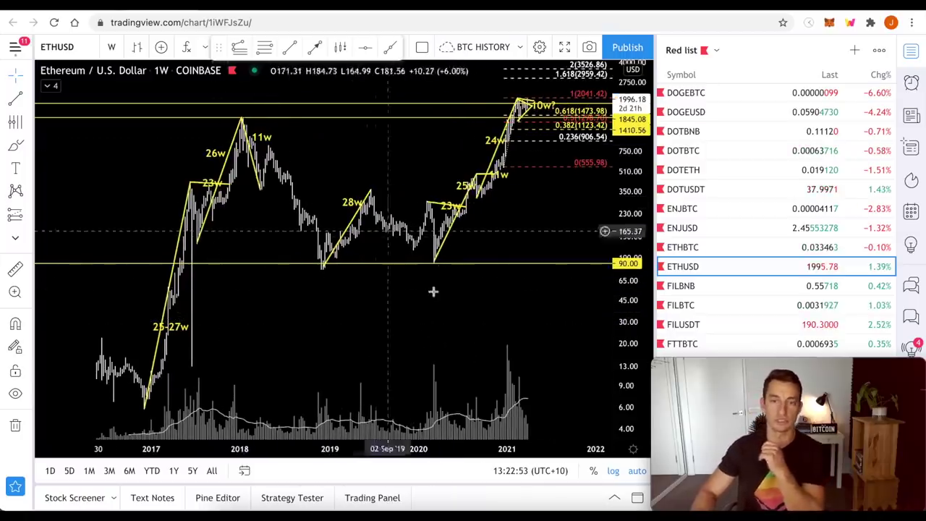
{"action": "scroll", "coordinate": [391, 317], "scroll_direction": "up", "scroll_amount": 2}
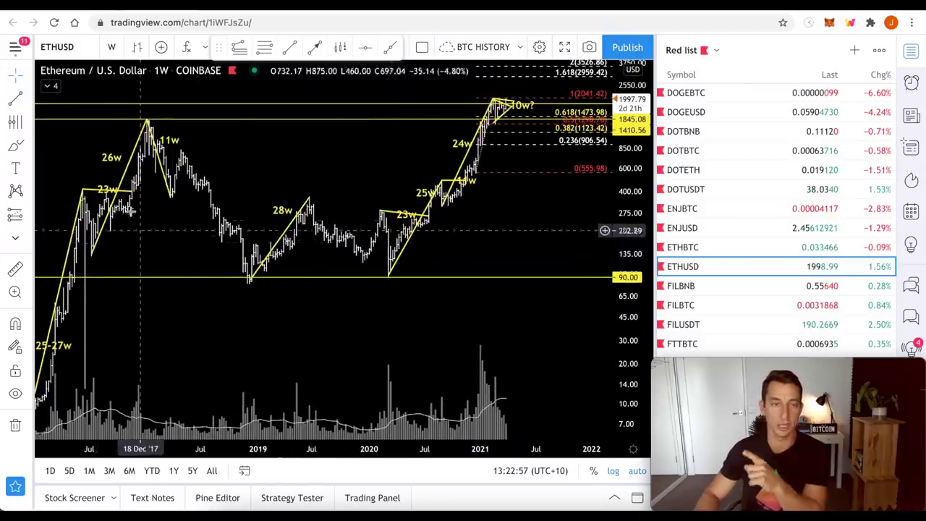
{"action": "scroll", "coordinate": [289, 217], "scroll_direction": "up", "scroll_amount": 1}
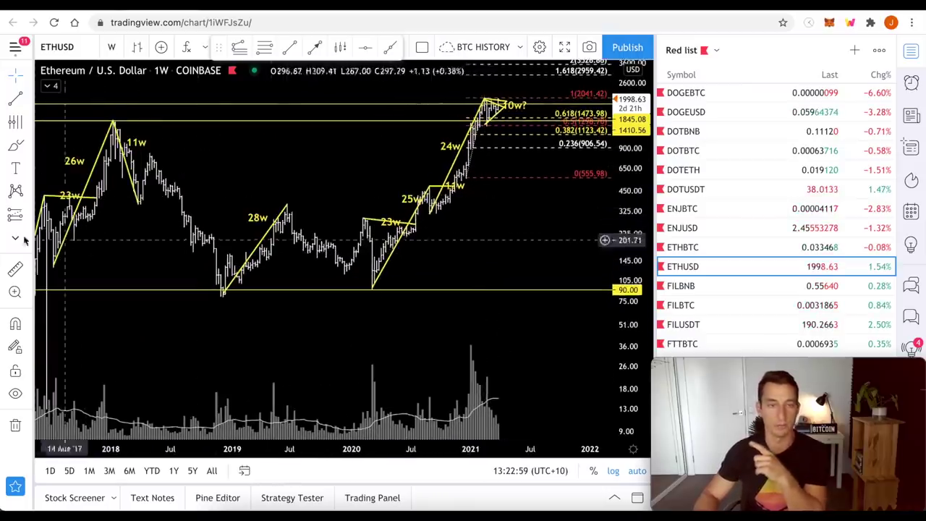
{"action": "left_click_drag", "start_coordinate": [221, 250], "coordinate": [499, 237]}
{"action": "scroll", "coordinate": [579, 337], "scroll_direction": "up", "scroll_amount": 3}
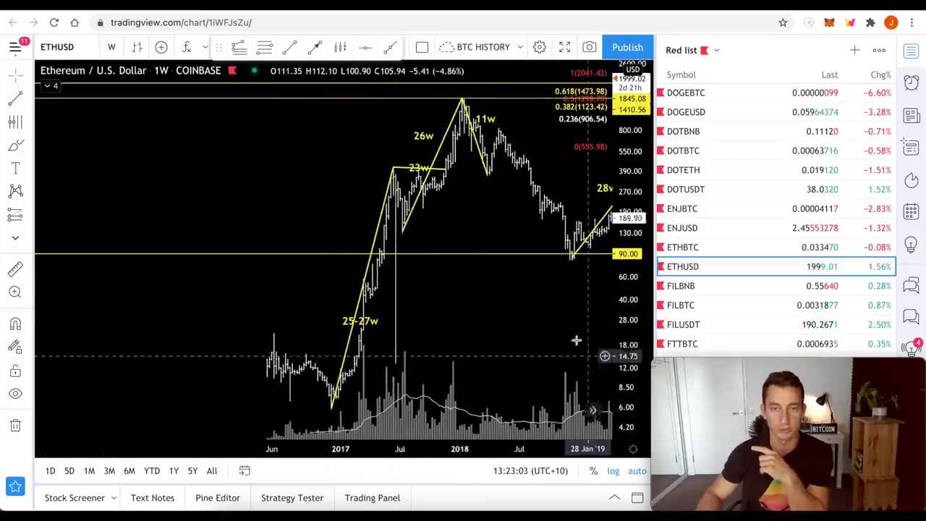
{"action": "scroll", "coordinate": [490, 325], "scroll_direction": "up", "scroll_amount": 3}
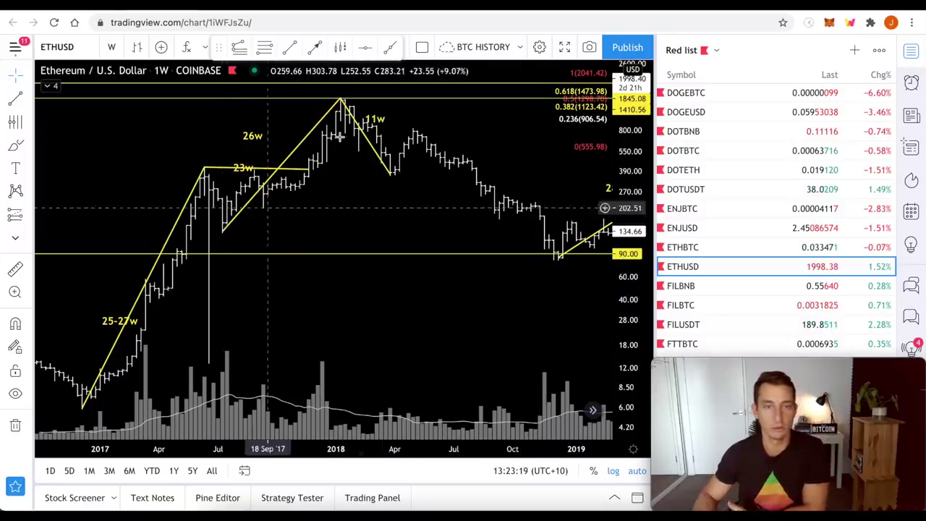
{"action": "scroll", "coordinate": [311, 207], "scroll_direction": "right", "scroll_amount": 10}
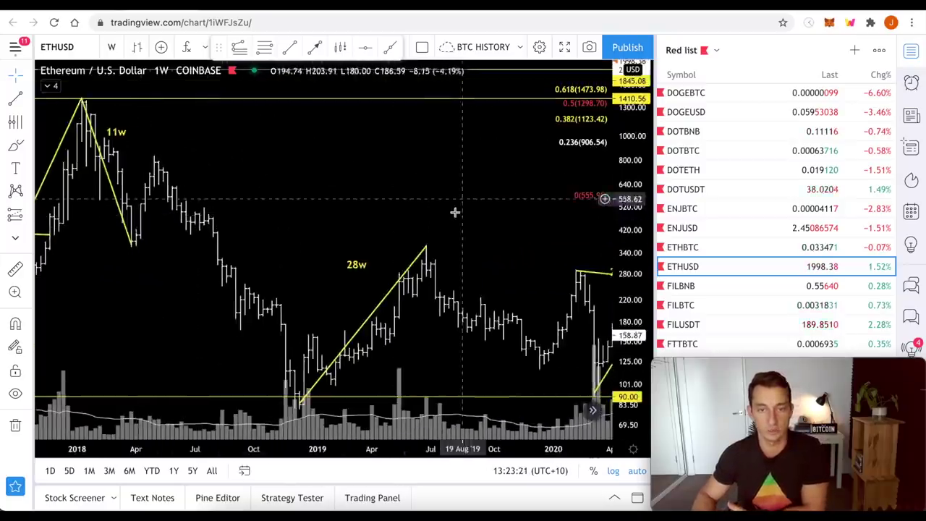
{"action": "scroll", "coordinate": [500, 322], "scroll_direction": "down", "scroll_amount": 5}
Step: Measure 26 weekly bars forward from 22 February 2021 and mark 23 August 2021 with a vertical line
{"action": "left_click_drag", "start_coordinate": [407, 320], "coordinate": [14, 271]}
{"action": "left_click", "coordinate": [14, 270]}
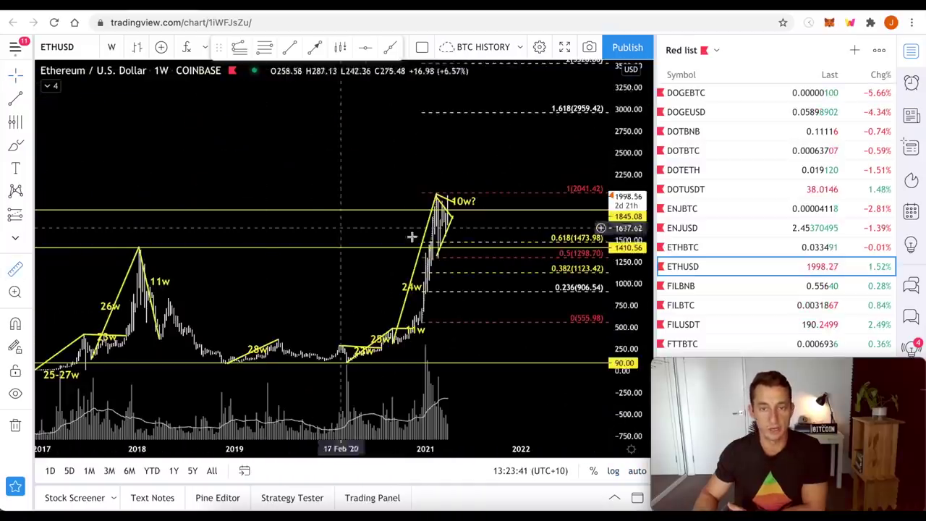
{"action": "left_click", "coordinate": [439, 233]}
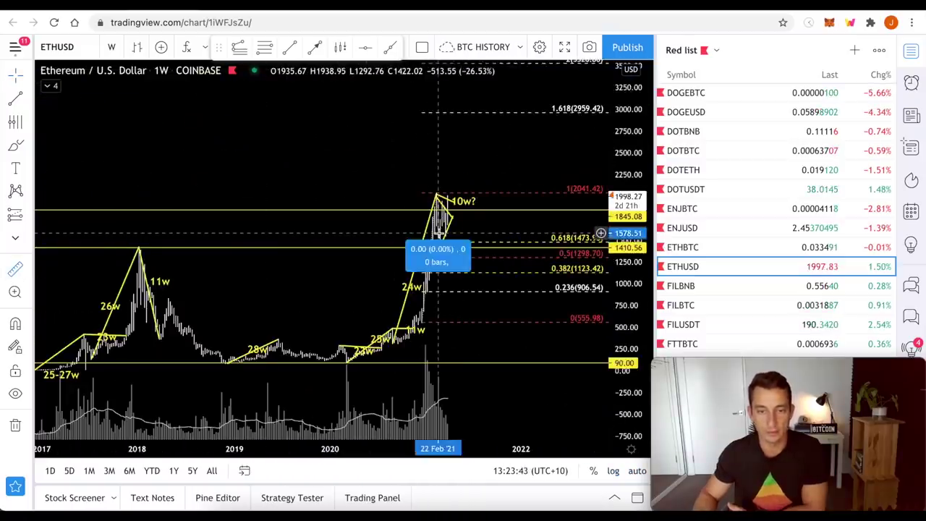
{"action": "left_click", "coordinate": [481, 229]}
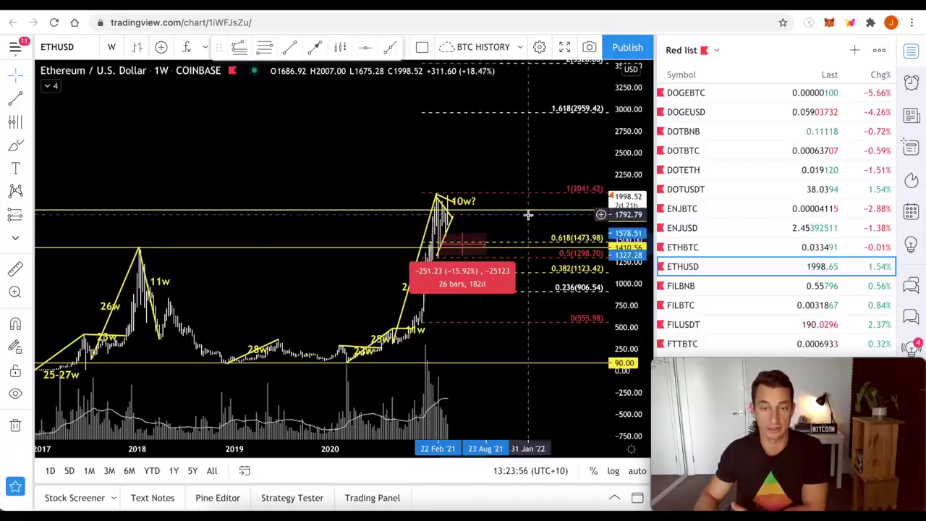
{"action": "left_click", "coordinate": [29, 101]}
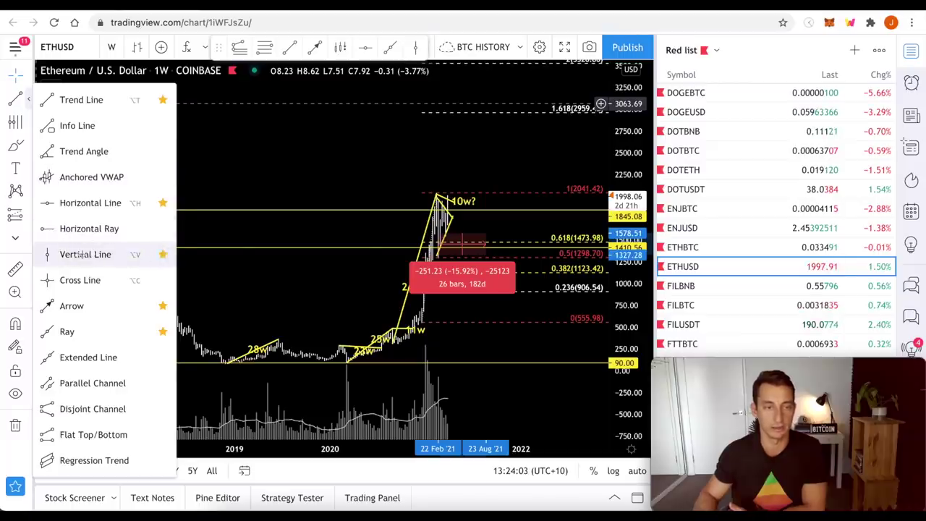
{"action": "left_click", "coordinate": [82, 254]}
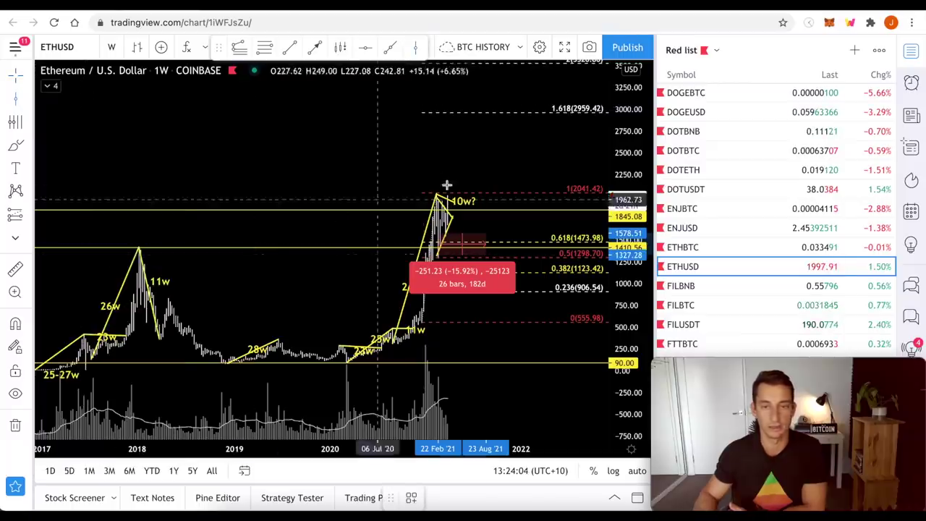
{"action": "left_click", "coordinate": [488, 204]}
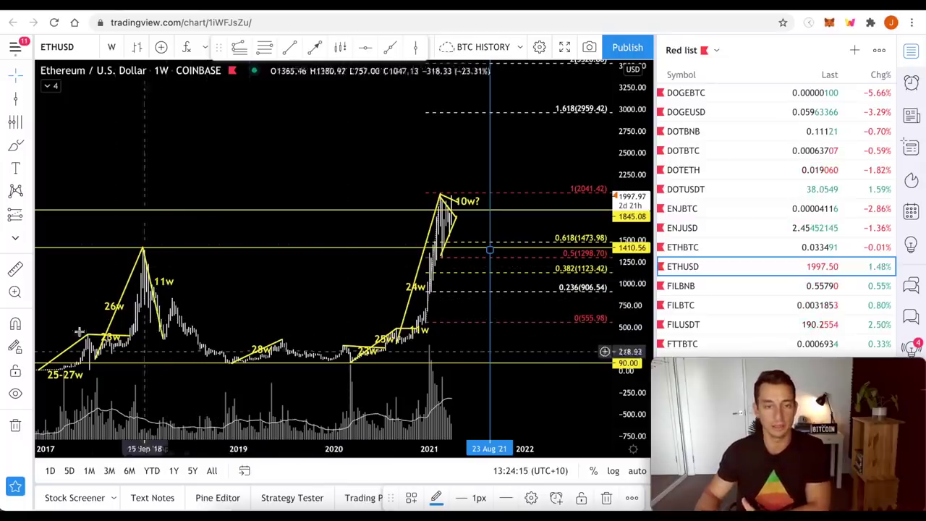
Step: Measure 13 weekly bars forward from the 15 February 2021 top and mark 17 May 2021 with a vertical line
{"action": "left_click_drag", "start_coordinate": [246, 294], "coordinate": [312, 244]}
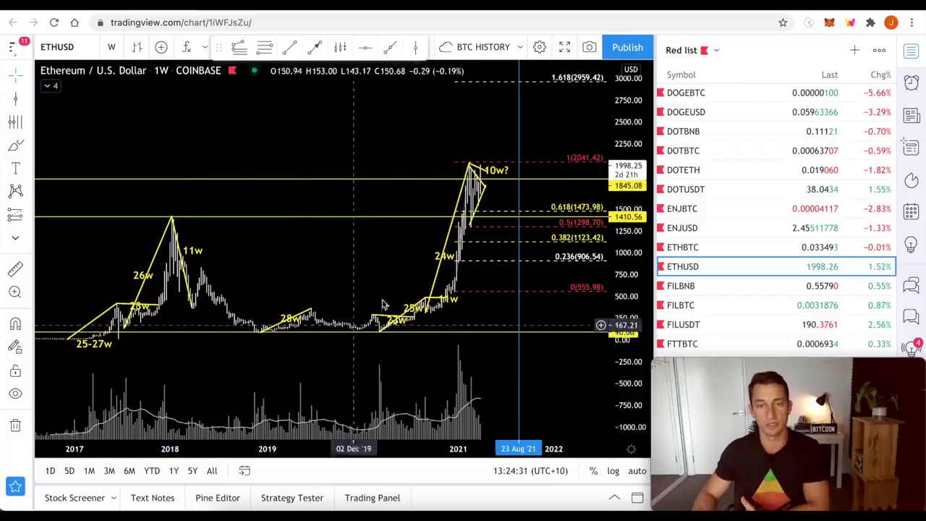
{"action": "left_click_drag", "start_coordinate": [343, 246], "coordinate": [413, 268]}
{"action": "scroll", "coordinate": [414, 269], "scroll_direction": "up", "scroll_amount": 3}
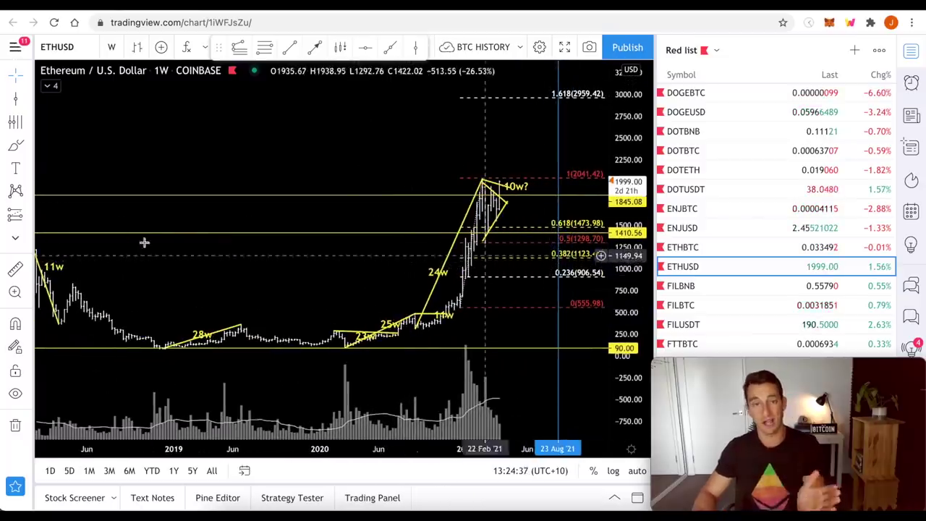
{"action": "scroll", "coordinate": [297, 250], "scroll_direction": "up", "scroll_amount": 3}
{"action": "scroll", "coordinate": [298, 250], "scroll_direction": "down", "scroll_amount": 2}
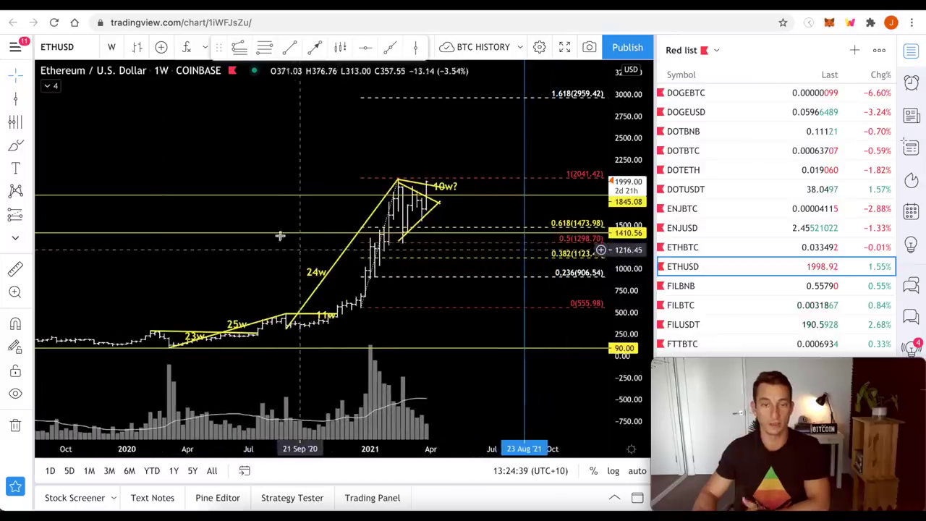
{"action": "left_click", "coordinate": [12, 271]}
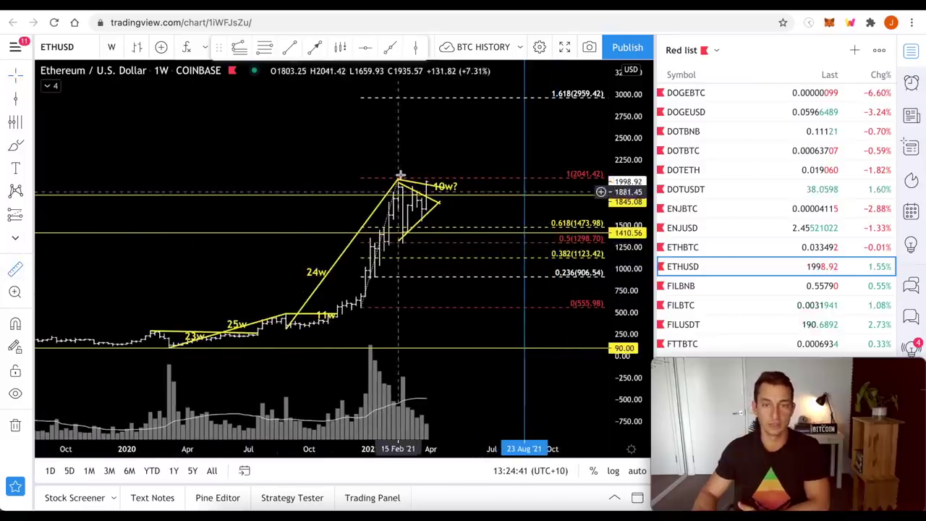
{"action": "left_click", "coordinate": [401, 167]}
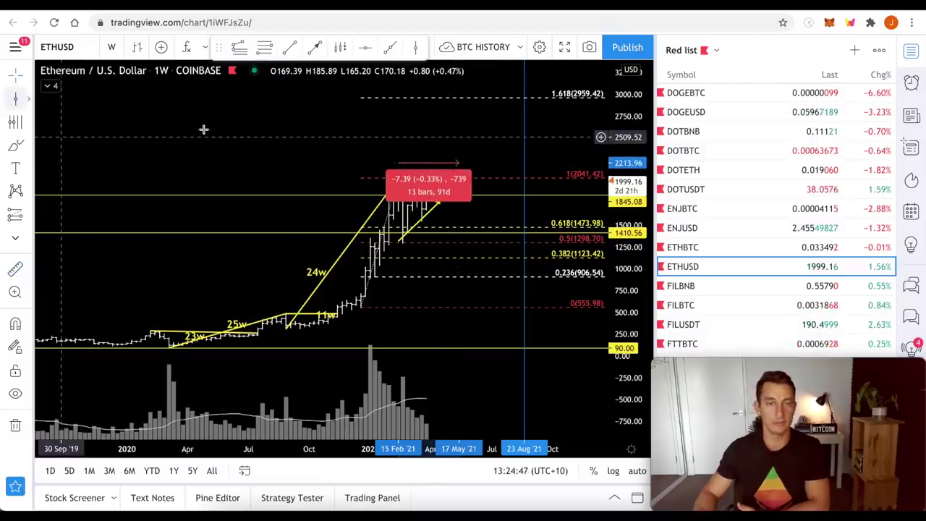
{"action": "left_click", "coordinate": [460, 149]}
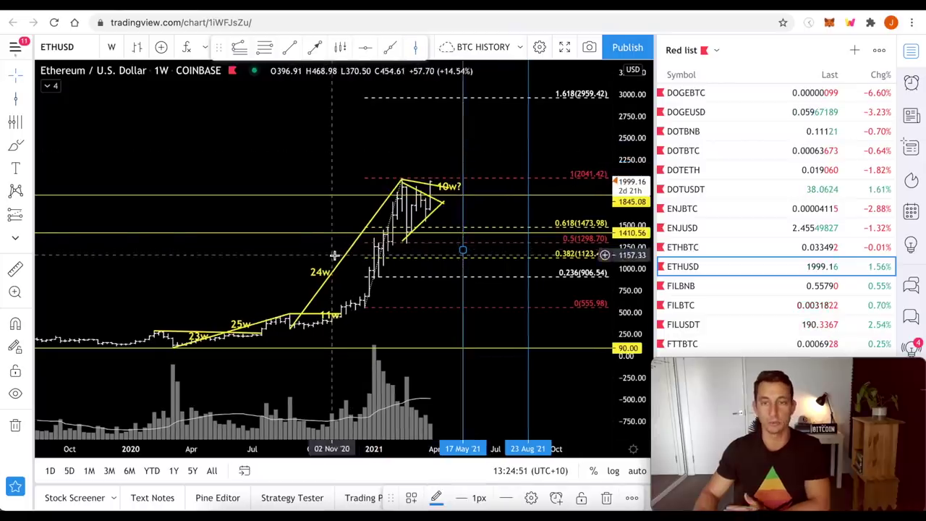
Step: Examine the 2021 consolidation against the two vertical date lines and the Fibonacci extension levels above the February top
{"action": "scroll", "coordinate": [294, 218], "scroll_direction": "down", "scroll_amount": 3}
{"action": "scroll", "coordinate": [293, 217], "scroll_direction": "up", "scroll_amount": 5}
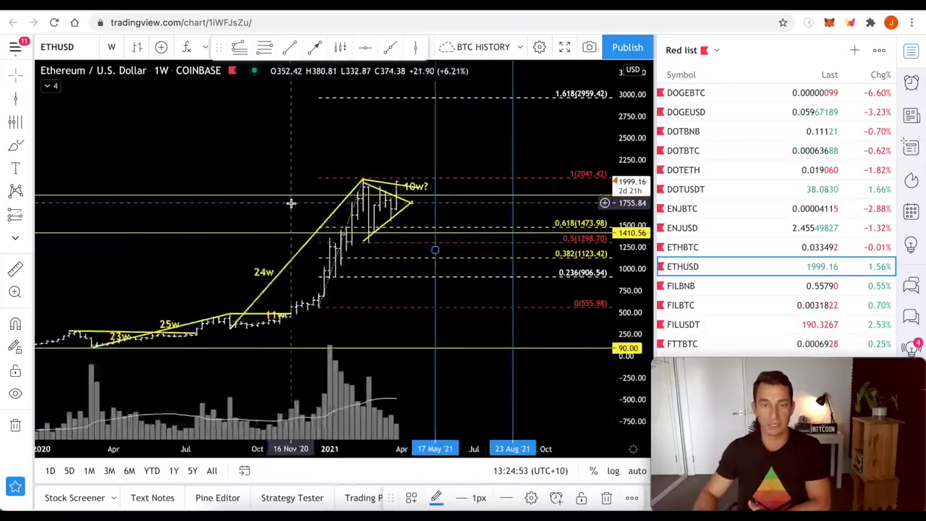
{"action": "left_click_drag", "start_coordinate": [226, 171], "coordinate": [261, 149]}
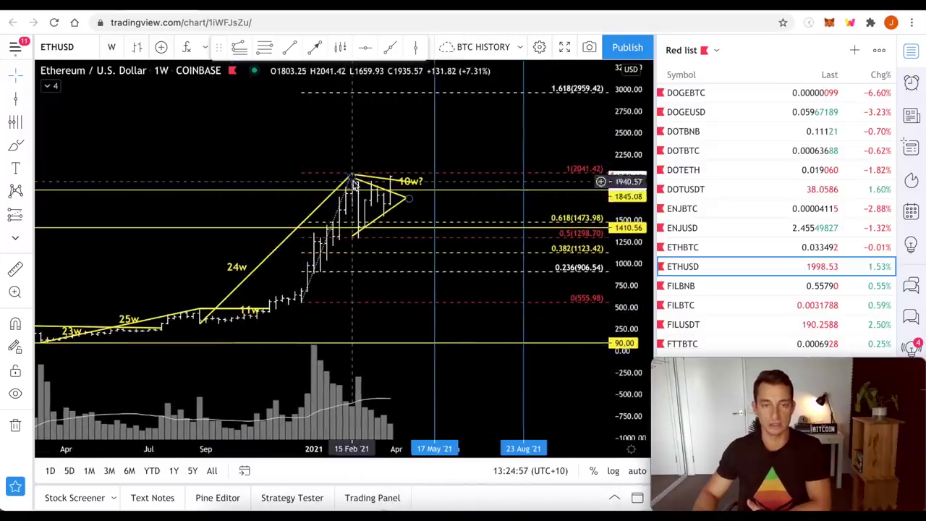
{"action": "scroll", "coordinate": [364, 239], "scroll_direction": "down", "scroll_amount": 1}
{"action": "scroll", "coordinate": [364, 241], "scroll_direction": "down", "scroll_amount": 5}
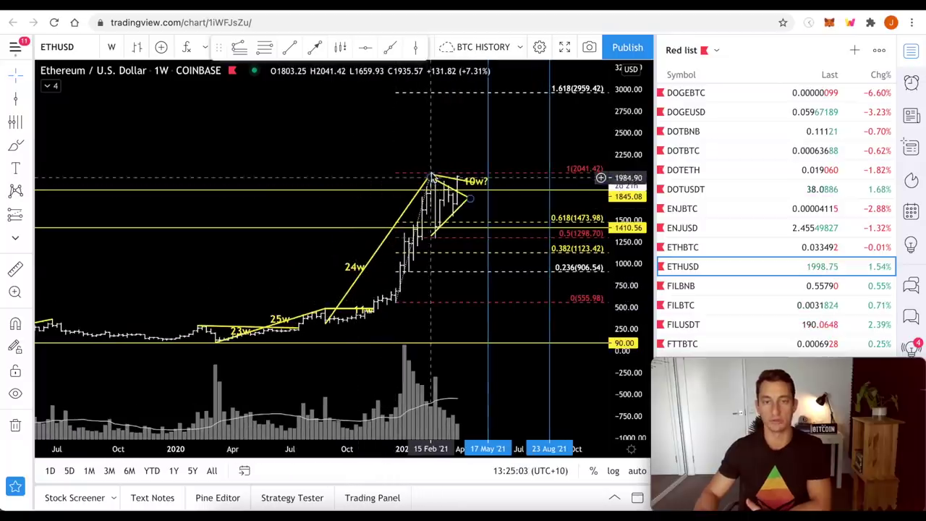
{"action": "scroll", "coordinate": [463, 259], "scroll_direction": "up", "scroll_amount": 3}
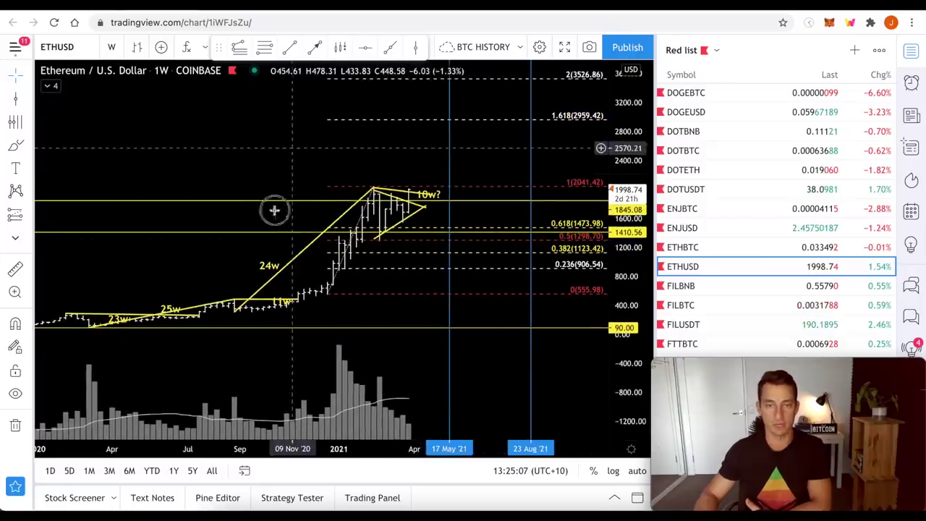
{"action": "left_click_drag", "start_coordinate": [275, 209], "coordinate": [265, 265]}
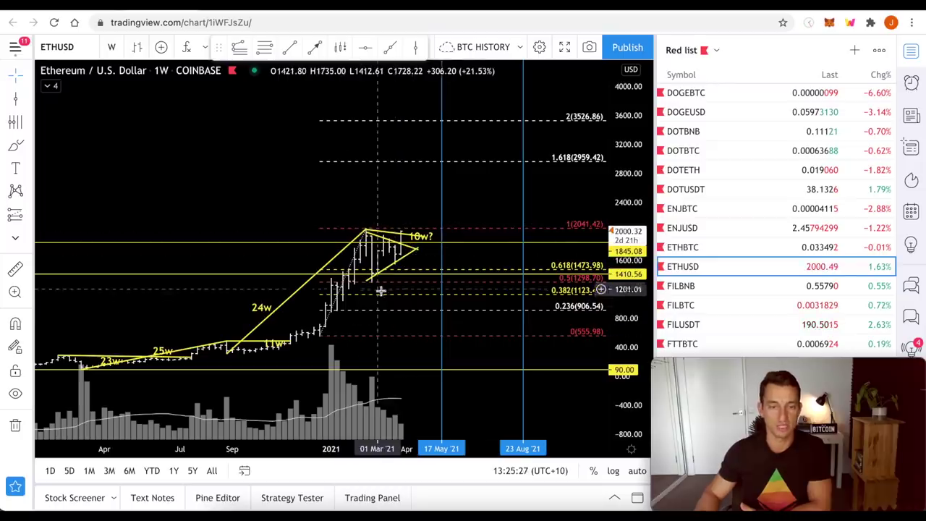
{"action": "scroll", "coordinate": [381, 288], "scroll_direction": "up", "scroll_amount": 5}
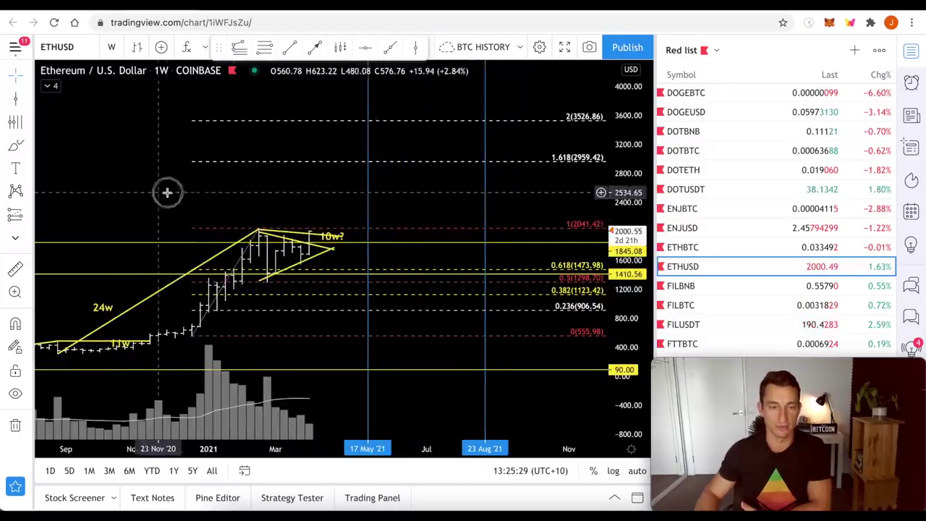
{"action": "left_click_drag", "start_coordinate": [167, 191], "coordinate": [253, 215]}
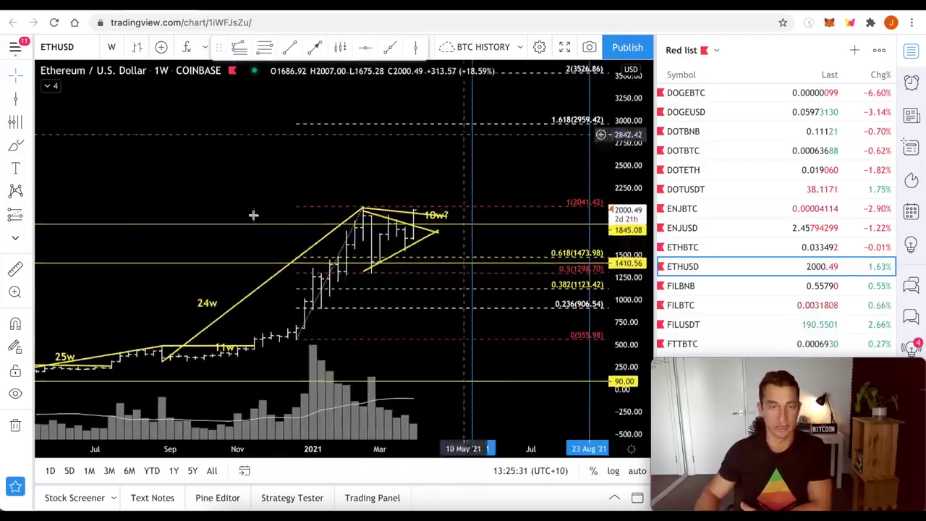
Step: Measure the potential rise from the latest weekly candles to the 1.618 and 2 Fibonacci extension levels
{"action": "left_click", "coordinate": [417, 210], "text": "shift"}
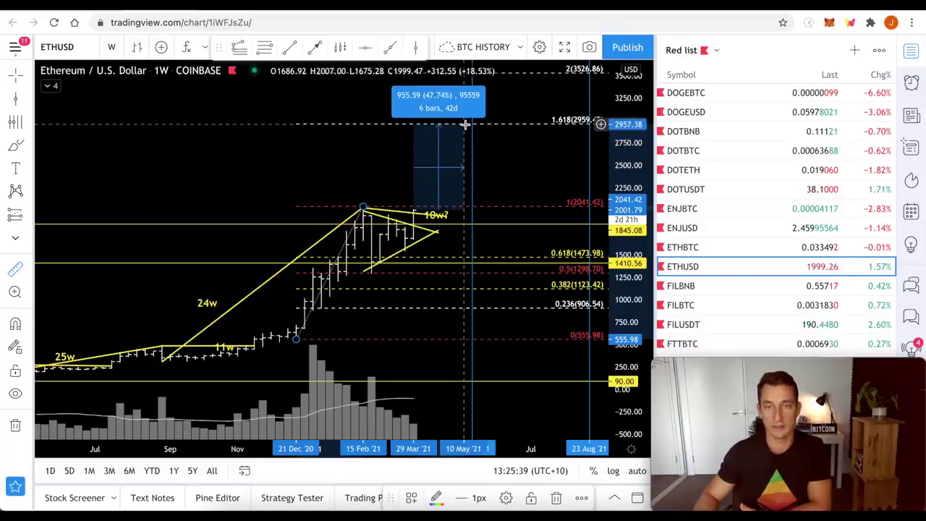
{"action": "left_click_drag", "start_coordinate": [221, 173], "coordinate": [179, 218]}
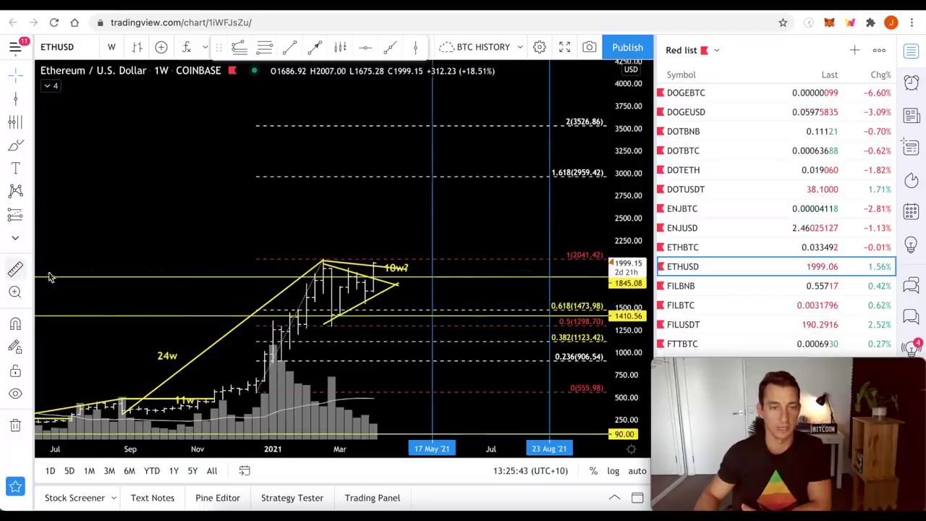
{"action": "left_click", "coordinate": [367, 291], "text": "shift"}
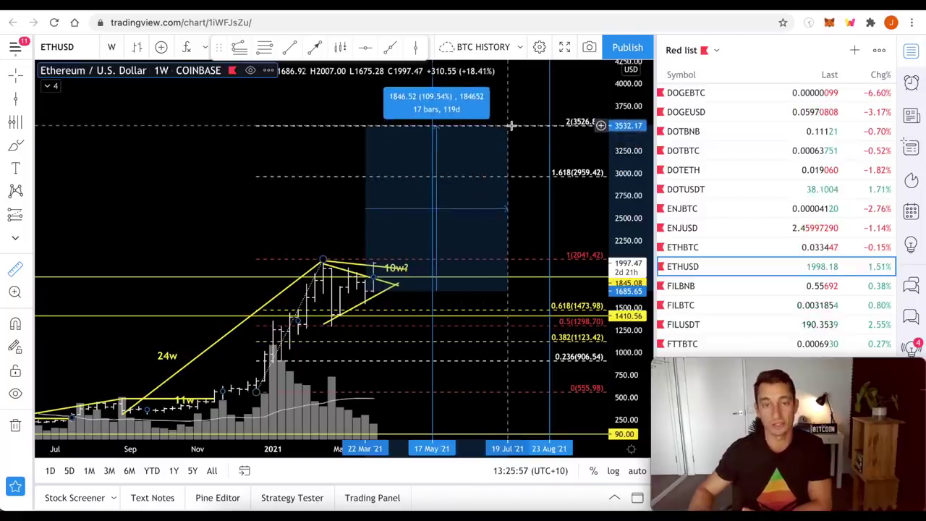
{"action": "left_click", "coordinate": [511, 125]}
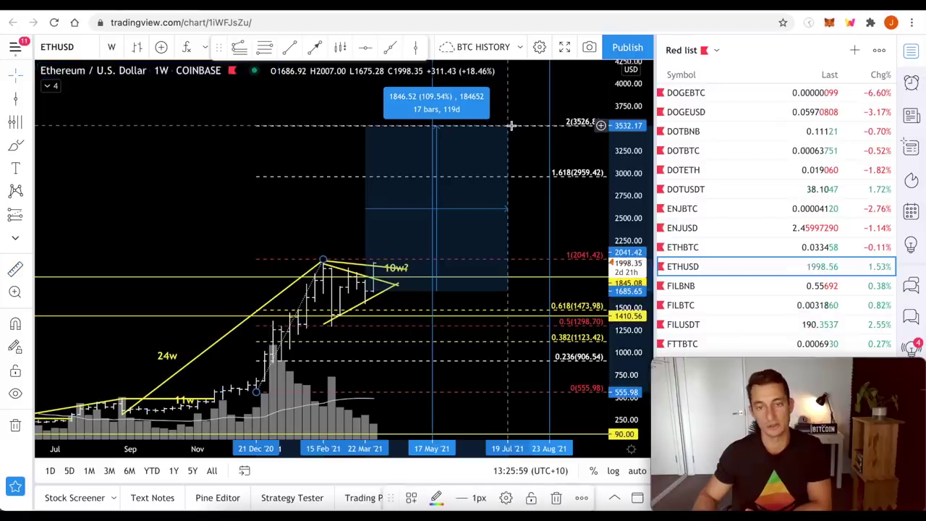
{"action": "left_click", "coordinate": [83, 261]}
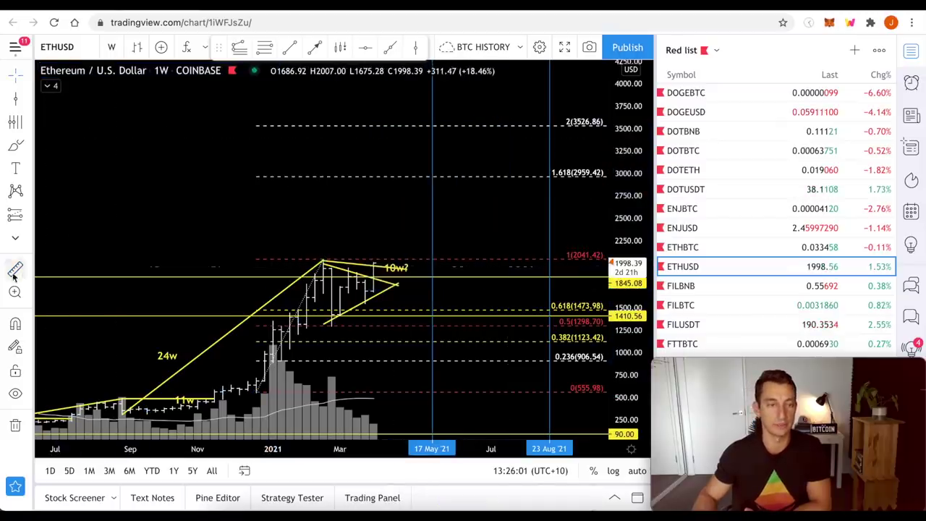
{"action": "left_click", "coordinate": [375, 264]}
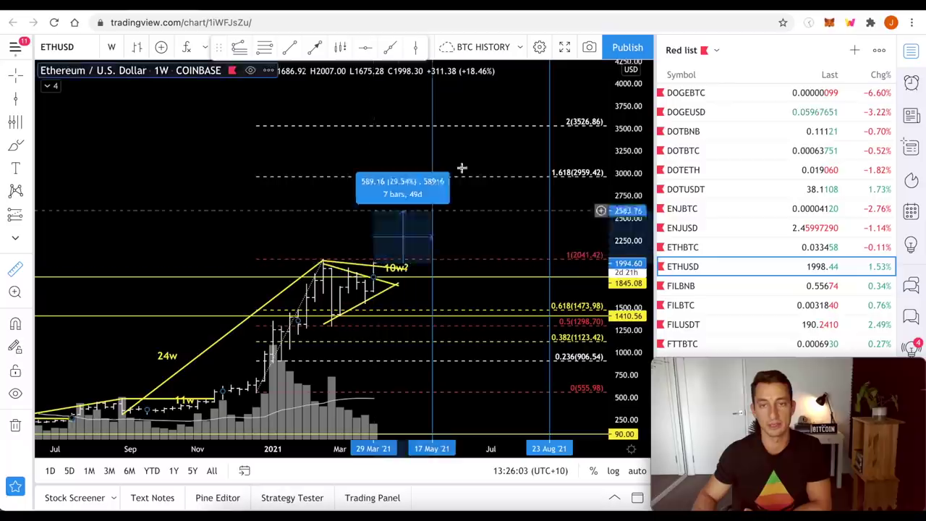
{"action": "left_click", "coordinate": [484, 127]}
Step: Look over the Fibonacci extension levels up to 3, and switch the weekly chart to a logarithmic price scale
{"action": "left_click_drag", "start_coordinate": [635, 217], "coordinate": [635, 275]}
{"action": "scroll", "coordinate": [403, 368], "scroll_direction": "down", "scroll_amount": 5}
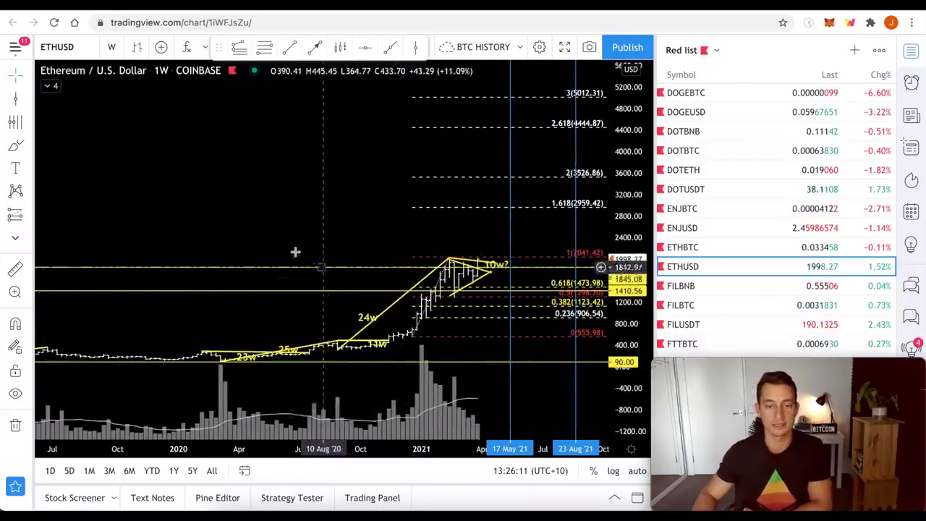
{"action": "left_click_drag", "start_coordinate": [310, 205], "coordinate": [217, 234]}
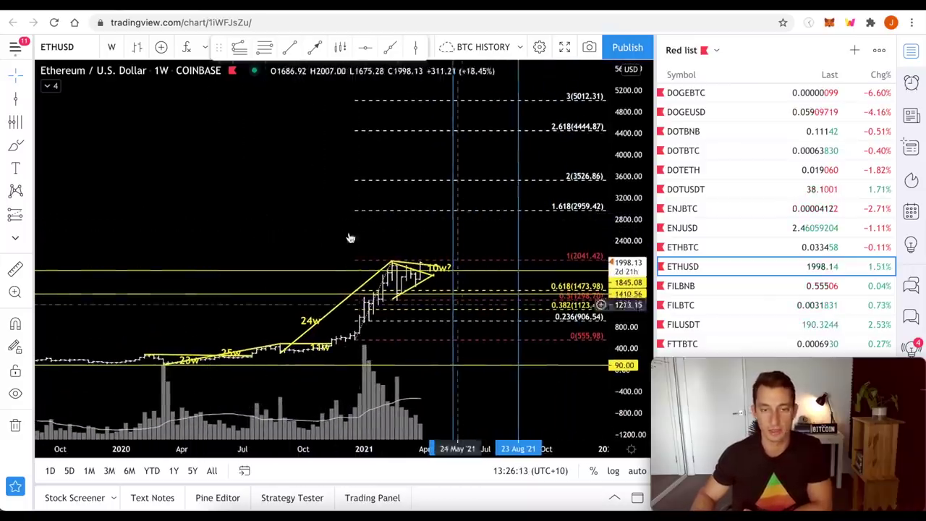
{"action": "left_click", "coordinate": [617, 472]}
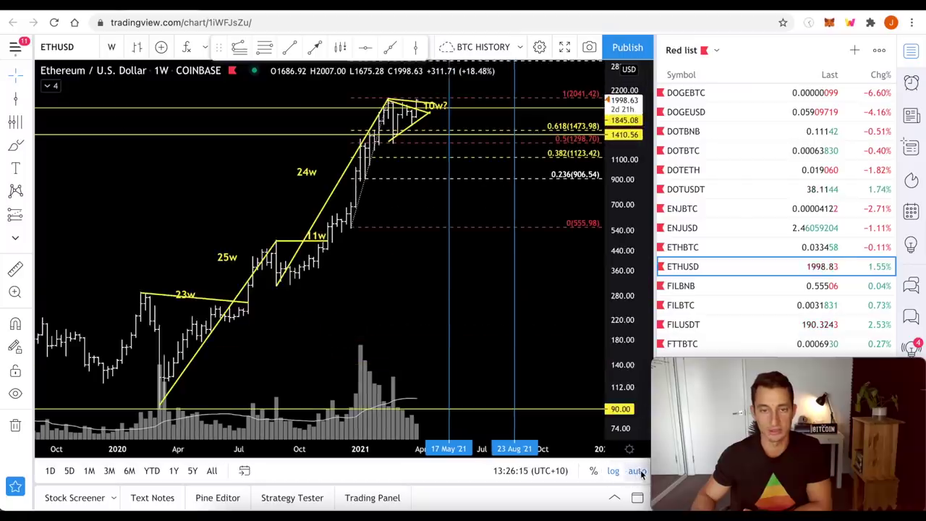
{"action": "scroll", "coordinate": [92, 251], "scroll_direction": "up", "scroll_amount": 2}
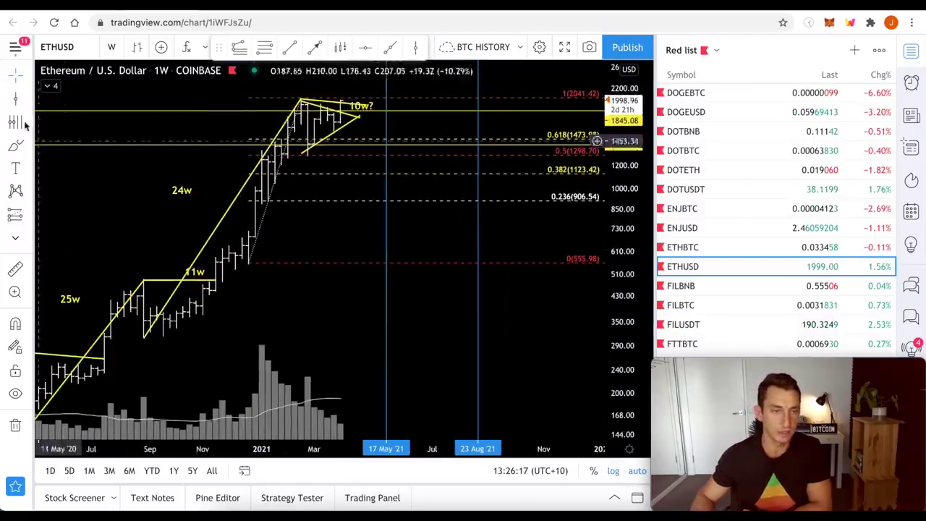
Step: Draw a Trend-Based Fib Extension from the 21 December 2020 low to the 15 February 2021 top and the 22 February 2021 low
{"action": "left_click", "coordinate": [240, 51]}
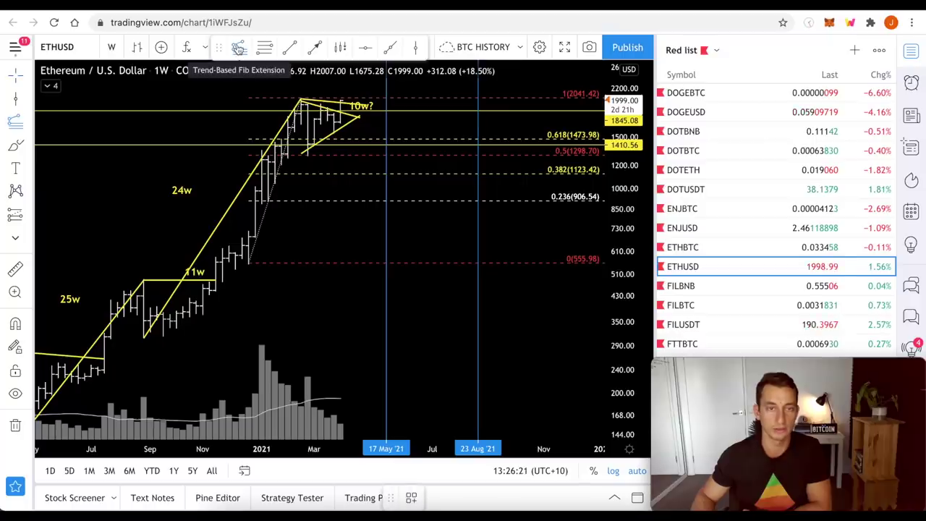
{"action": "left_click", "coordinate": [250, 267]}
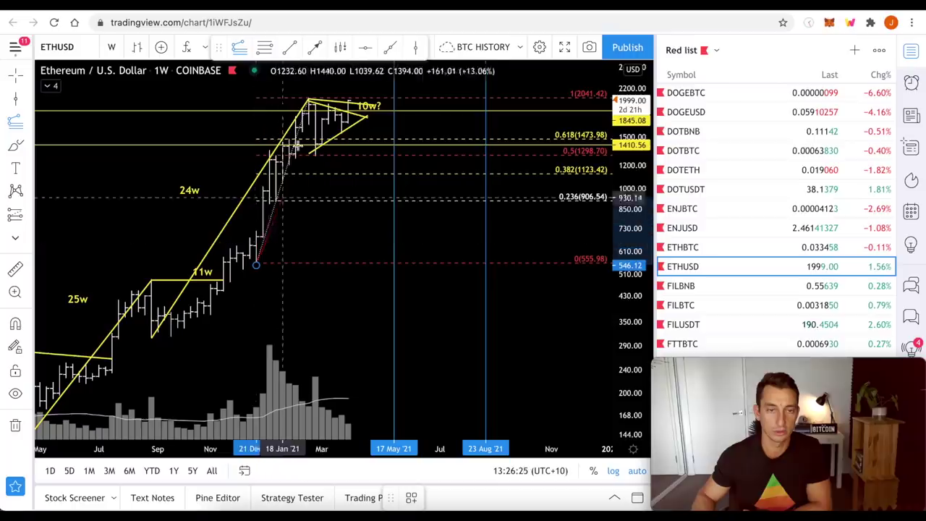
{"action": "left_click", "coordinate": [309, 101]}
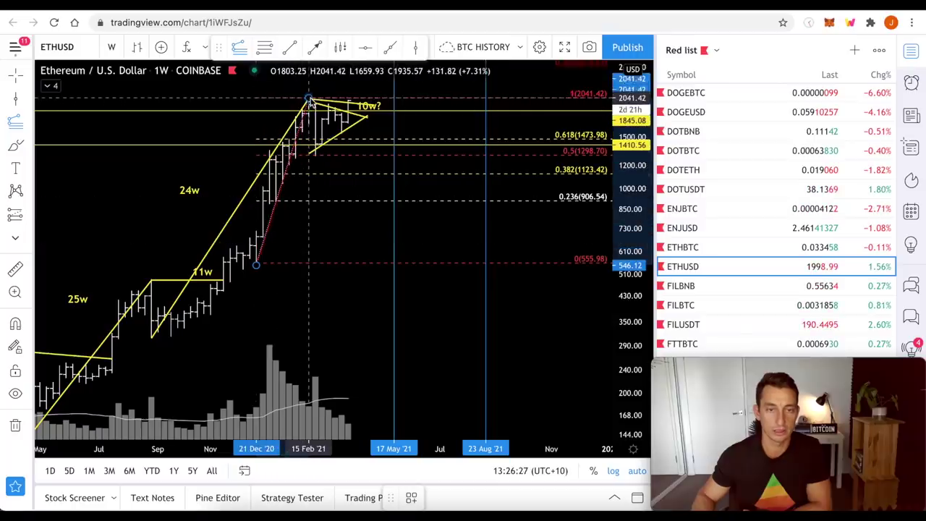
{"action": "left_click", "coordinate": [316, 156]}
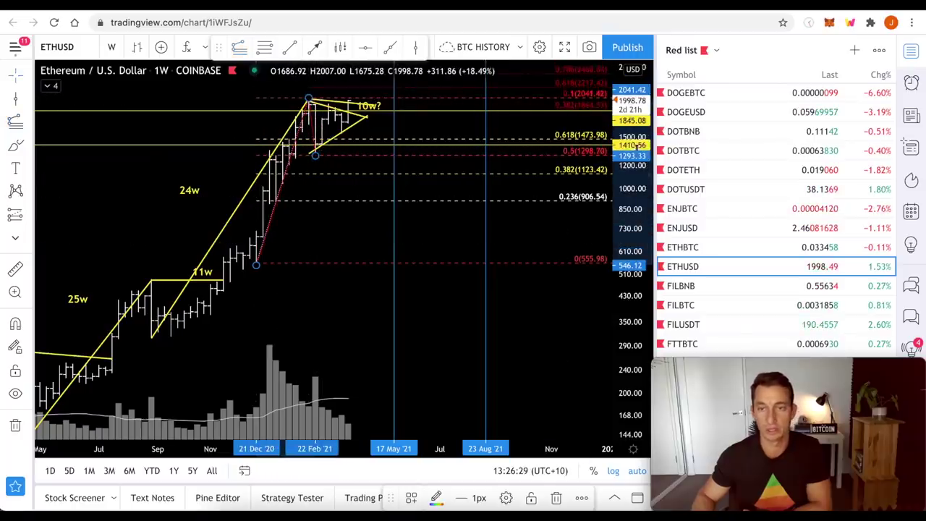
Step: Compare the new trend-based extension levels with the existing Fibonacci levels above the February 2021 top, looking for overlapping price targets
{"action": "left_click_drag", "start_coordinate": [643, 269], "coordinate": [643, 318]}
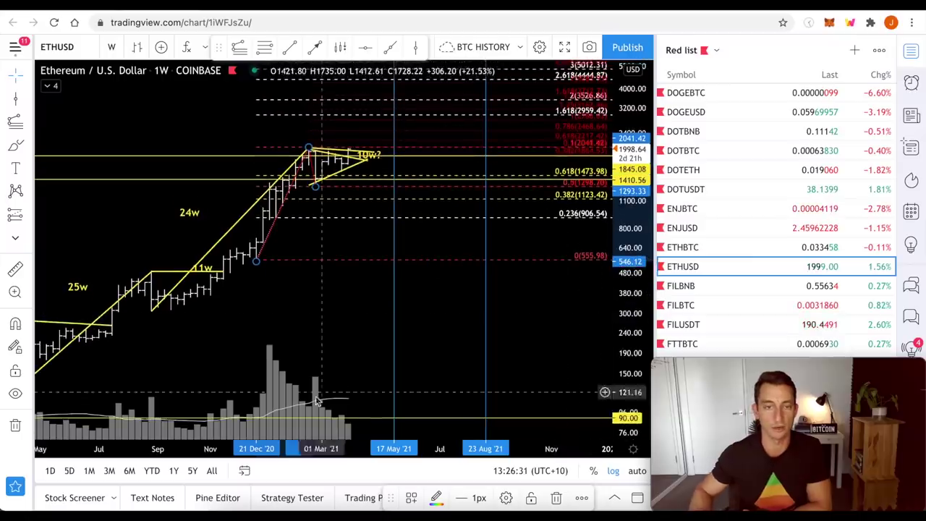
{"action": "left_click_drag", "start_coordinate": [341, 310], "coordinate": [343, 427]}
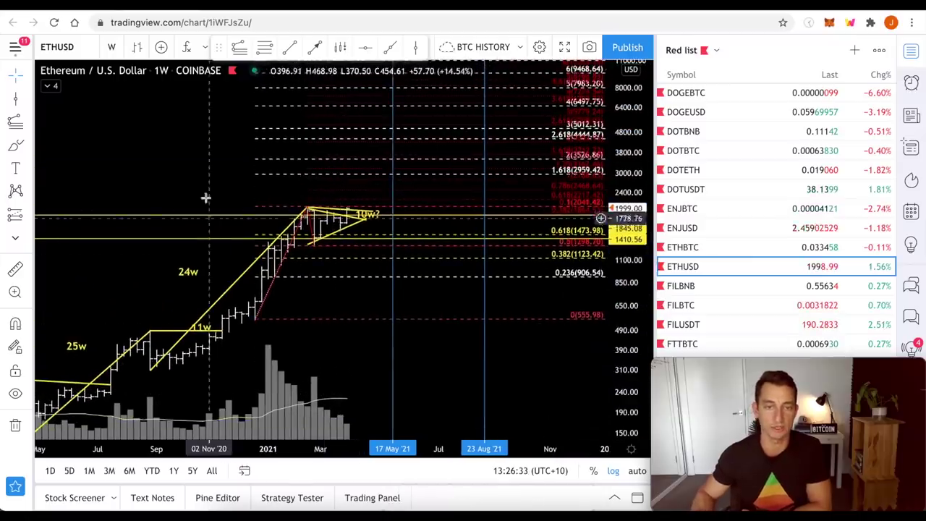
{"action": "mouse_move", "coordinate": [205, 199]}
{"action": "left_mouse_down"}
{"action": "mouse_move", "coordinate": [205, 188]}
{"action": "mouse_move", "coordinate": [201, 204]}
{"action": "left_mouse_up"}
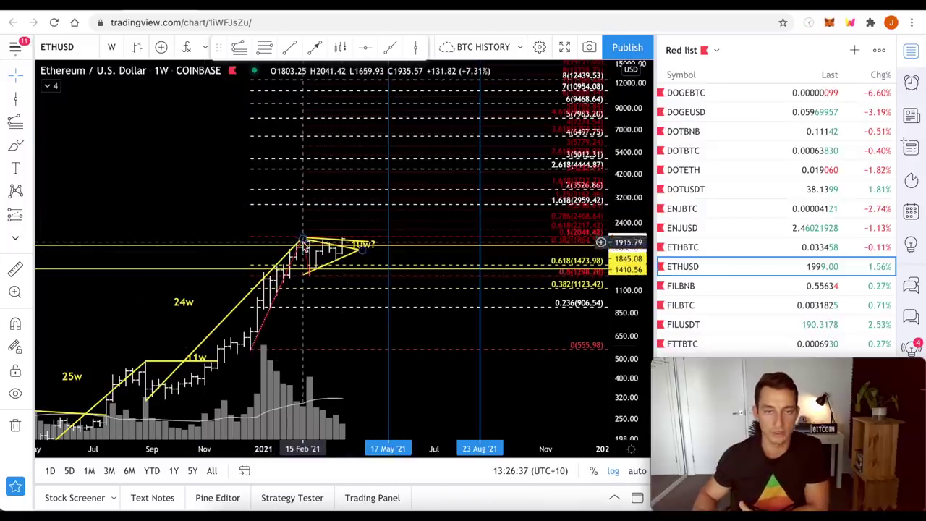
{"action": "scroll", "coordinate": [527, 253], "scroll_direction": "down", "scroll_amount": 3}
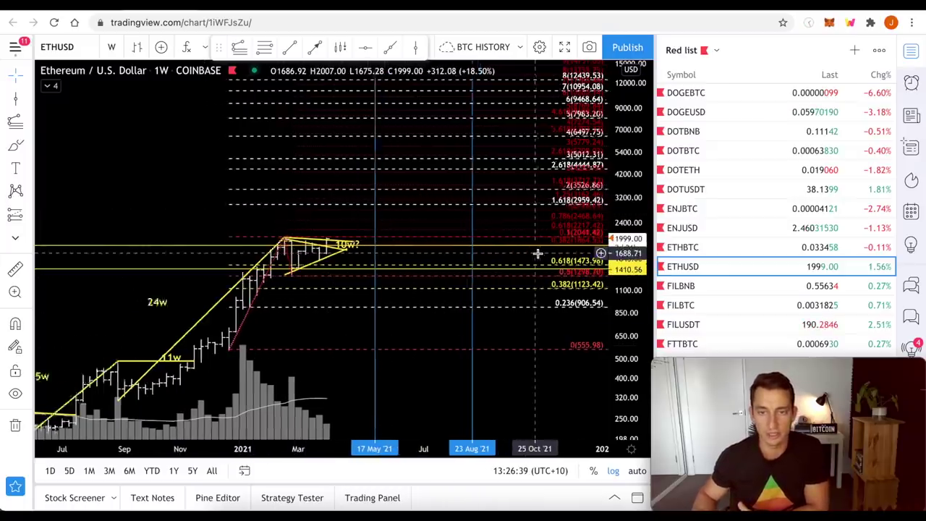
{"action": "left_click_drag", "start_coordinate": [632, 290], "coordinate": [570, 158]}
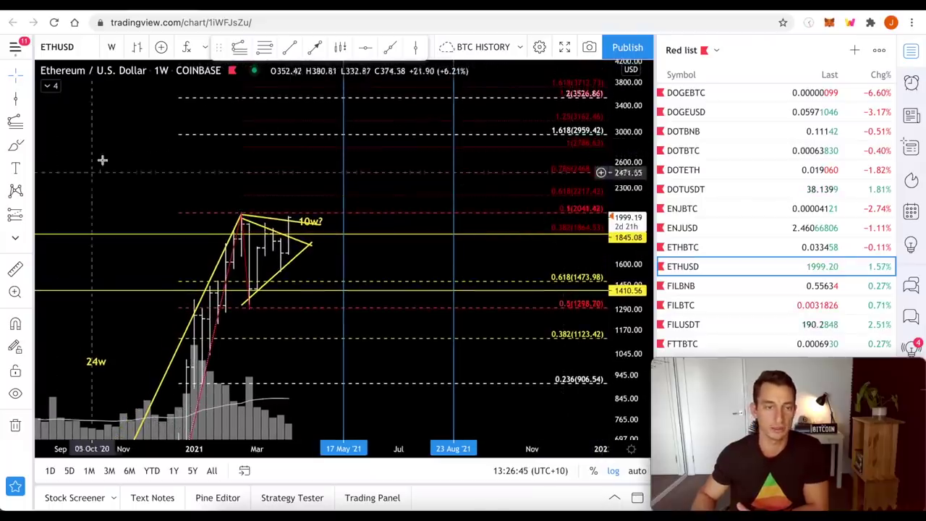
{"action": "left_click_drag", "start_coordinate": [120, 209], "coordinate": [126, 292]}
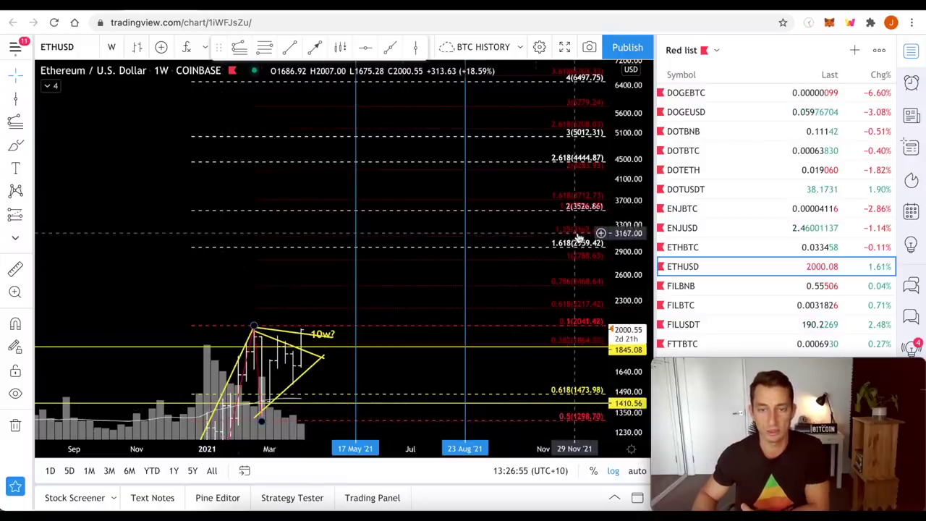
{"action": "scroll", "coordinate": [585, 221], "scroll_direction": "up", "scroll_amount": 1}
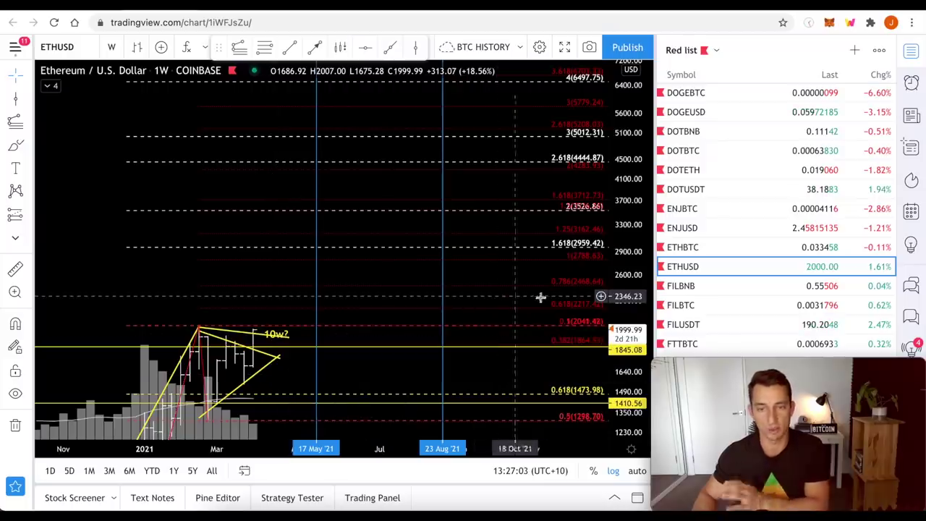
{"action": "scroll", "coordinate": [541, 292], "scroll_direction": "up", "scroll_amount": 3}
{"action": "scroll", "coordinate": [544, 291], "scroll_direction": "down", "scroll_amount": 2}
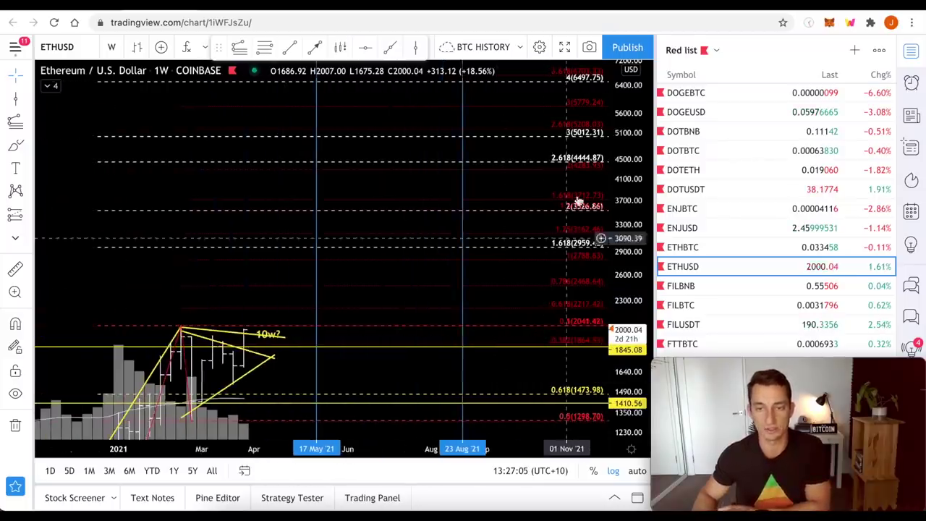
Step: Place a horizontal line at about 3514, next to the existing Fibonacci level 2
{"action": "left_click", "coordinate": [556, 213]}
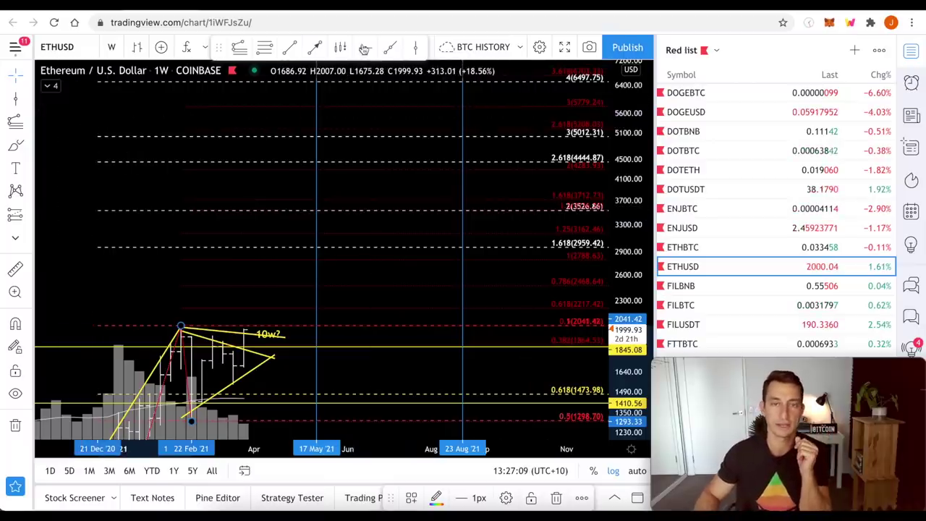
{"action": "left_click", "coordinate": [381, 160]}
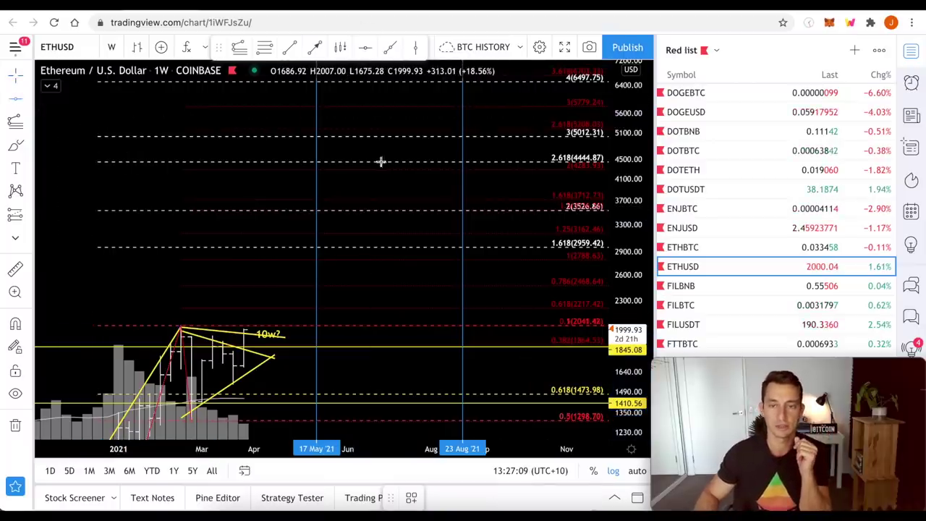
{"action": "left_click", "coordinate": [358, 211]}
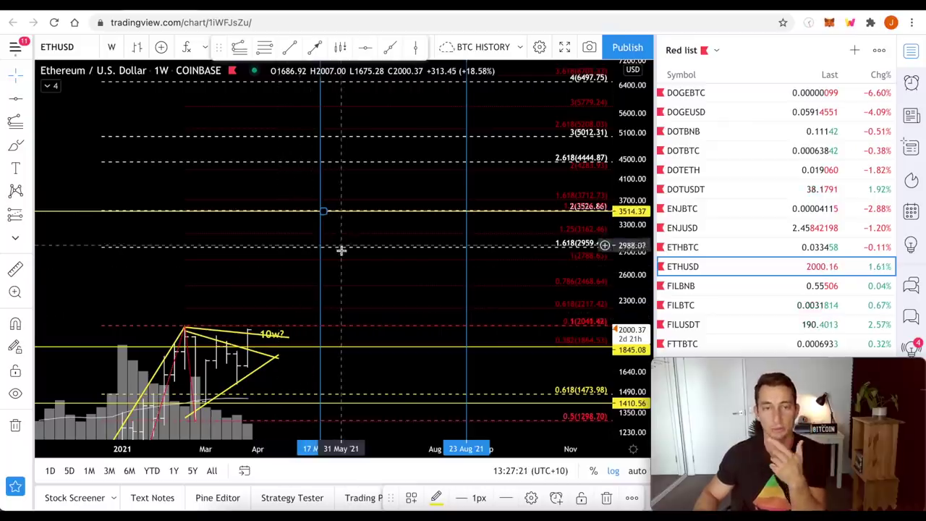
Step: Examine the marked price target against the May and August 2021 date lines and the earlier 23, 25, 11 and 24-week cycles
{"action": "scroll", "coordinate": [409, 139], "scroll_direction": "down", "scroll_amount": 5}
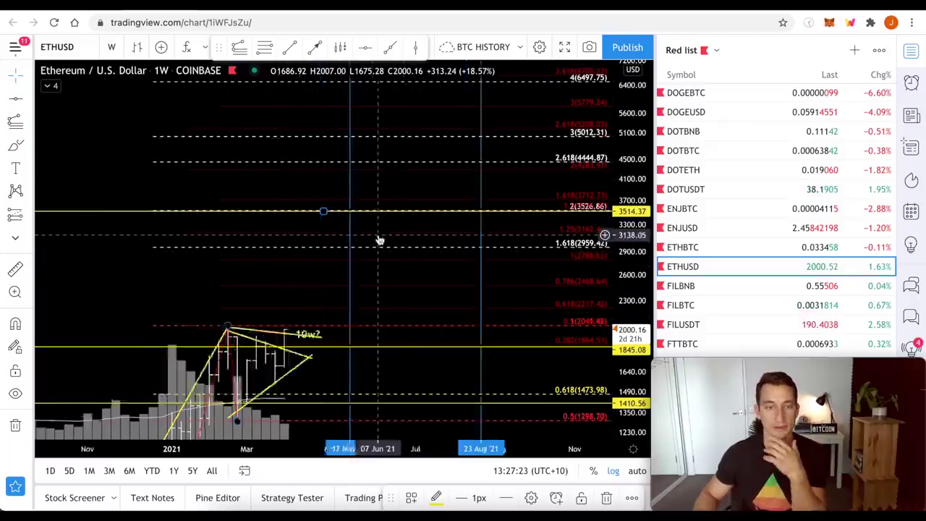
{"action": "left_click_drag", "start_coordinate": [635, 194], "coordinate": [634, 238]}
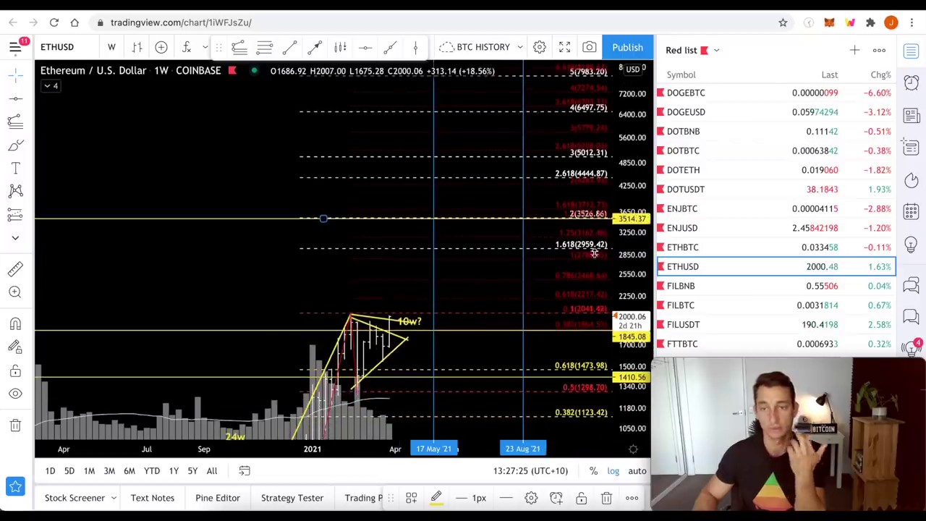
{"action": "left_click_drag", "start_coordinate": [236, 283], "coordinate": [218, 213]}
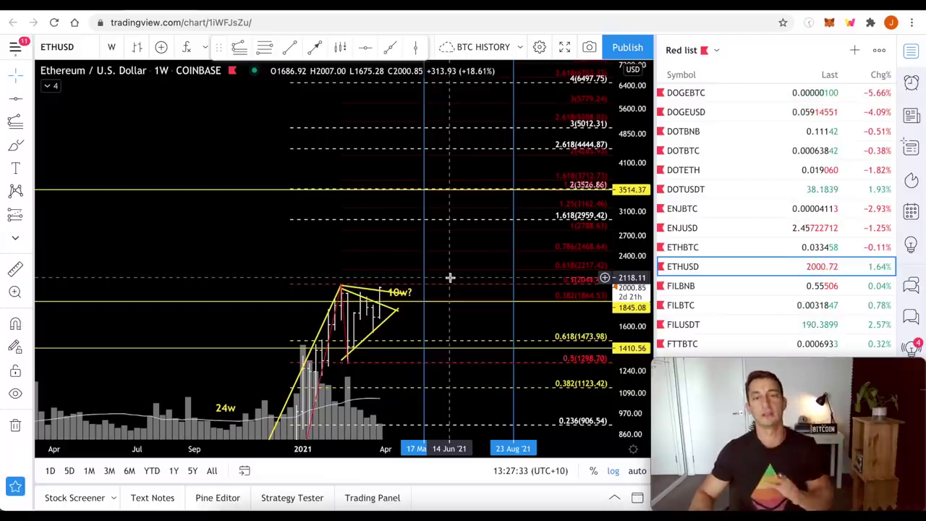
{"action": "left_click_drag", "start_coordinate": [213, 243], "coordinate": [213, 166]}
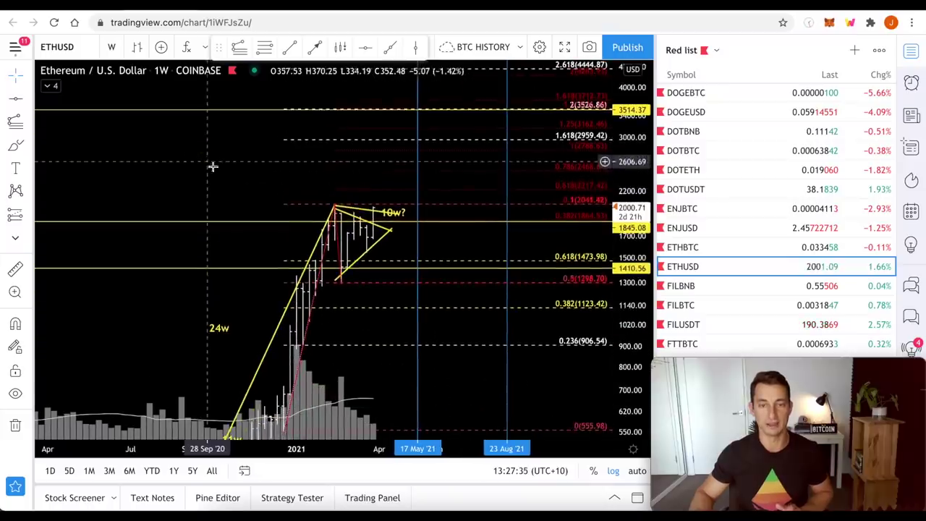
{"action": "left_click_drag", "start_coordinate": [630, 144], "coordinate": [623, 235]}
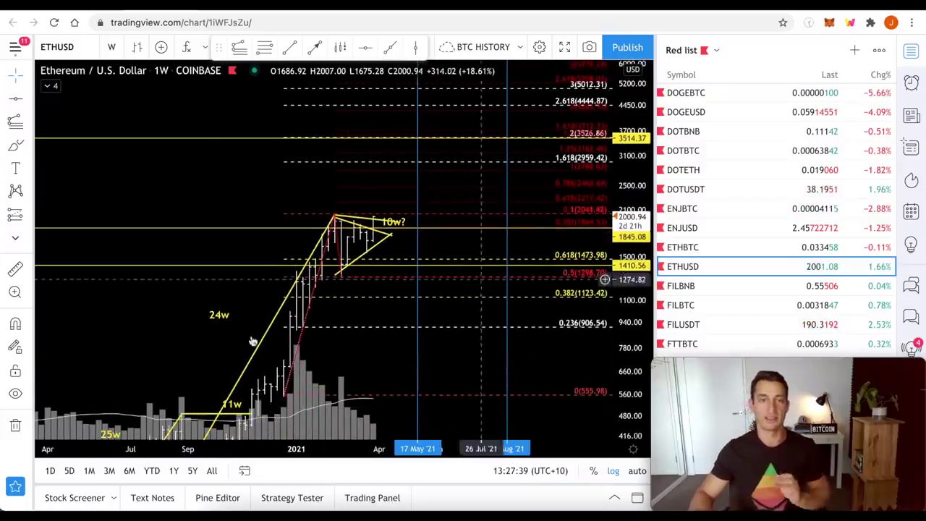
{"action": "left_click_drag", "start_coordinate": [147, 254], "coordinate": [148, 233]}
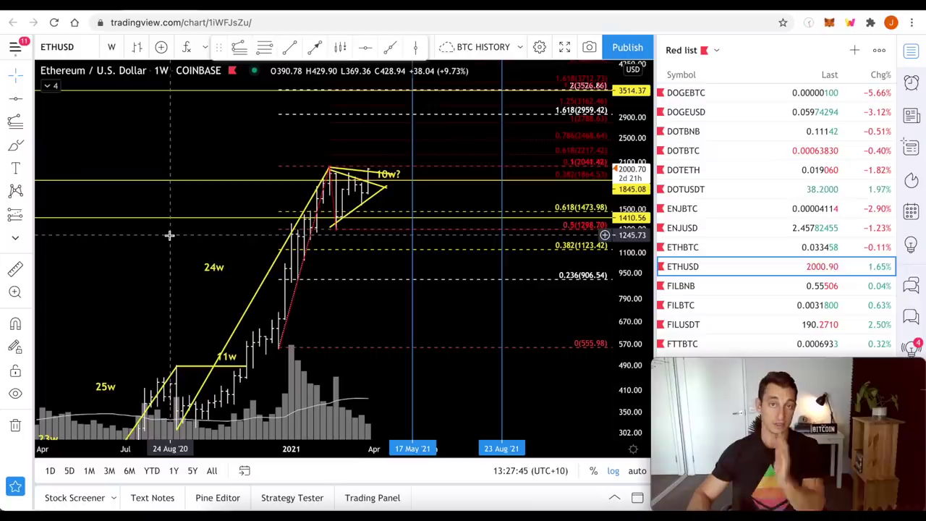
{"action": "scroll", "coordinate": [174, 243], "scroll_direction": "down", "scroll_amount": 3}
{"action": "left_click_drag", "start_coordinate": [632, 129], "coordinate": [632, 170]}
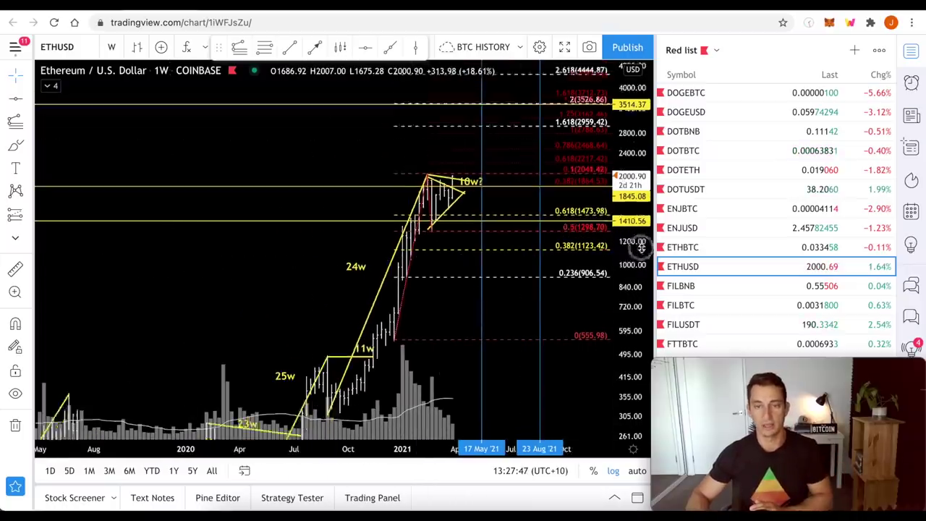
{"action": "left_click_drag", "start_coordinate": [210, 278], "coordinate": [238, 224]}
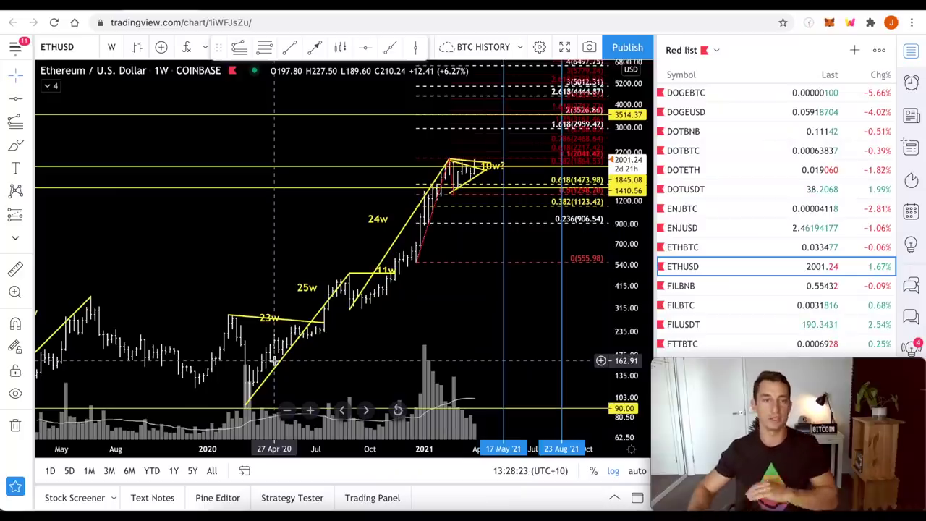
Step: Switch the chart to BTCUSD and bring the 2021 weekly candles and their Fibonacci levels into close view
{"action": "scroll", "coordinate": [741, 249], "scroll_direction": "up", "scroll_amount": 5}
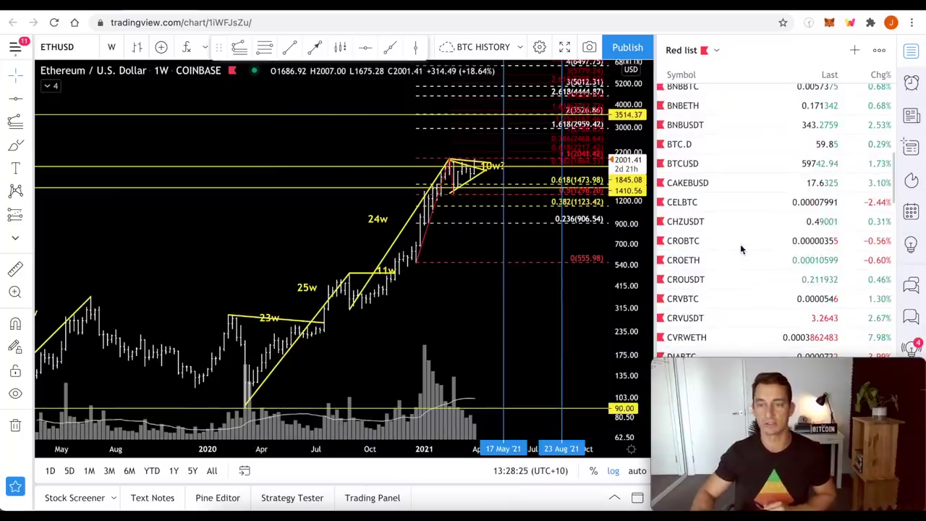
{"action": "left_click", "coordinate": [709, 168]}
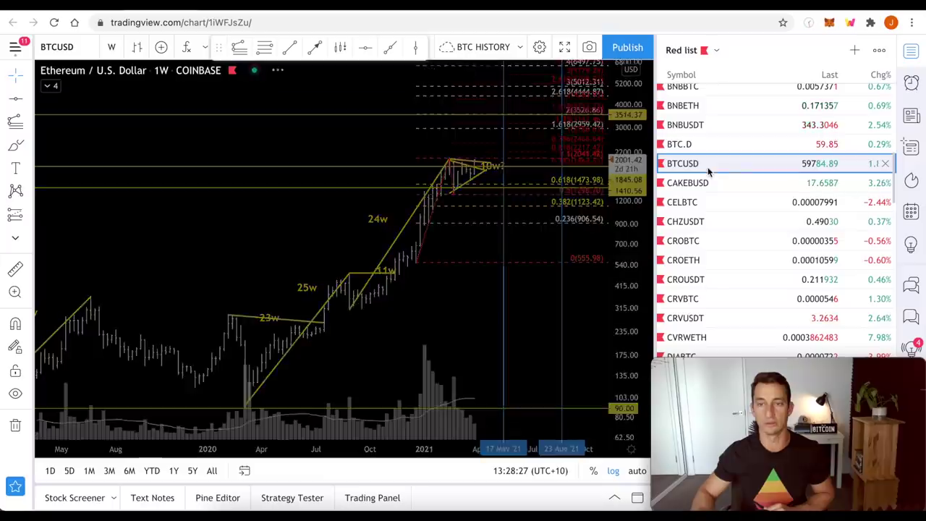
{"action": "scroll", "coordinate": [498, 295], "scroll_direction": "up", "scroll_amount": 5}
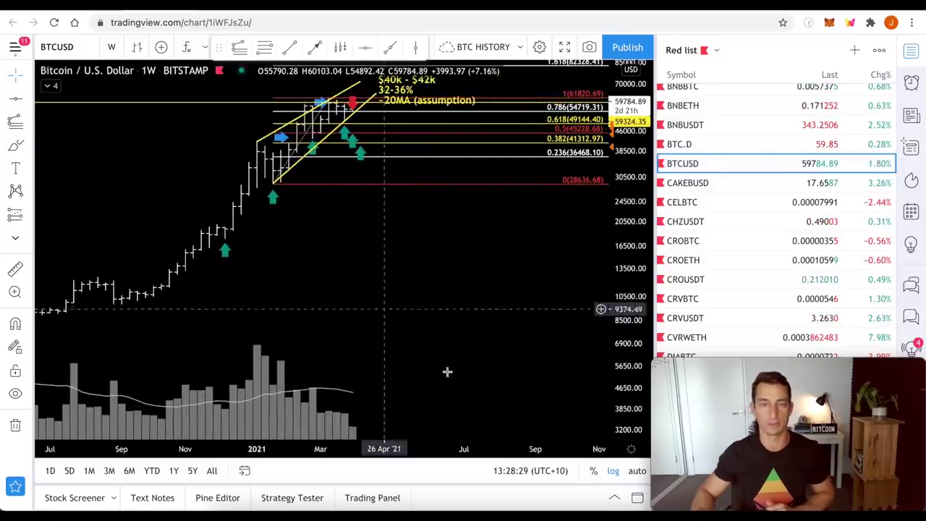
{"action": "scroll", "coordinate": [482, 379], "scroll_direction": "up", "scroll_amount": 3}
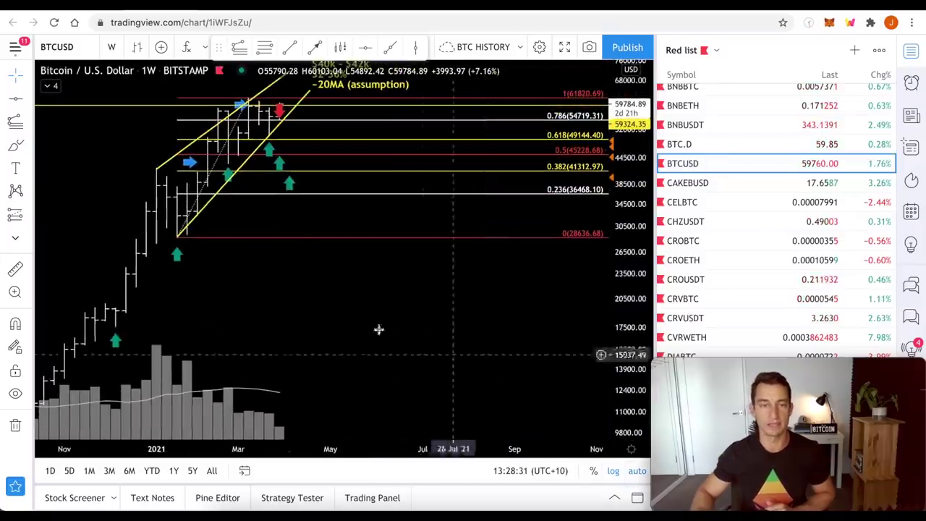